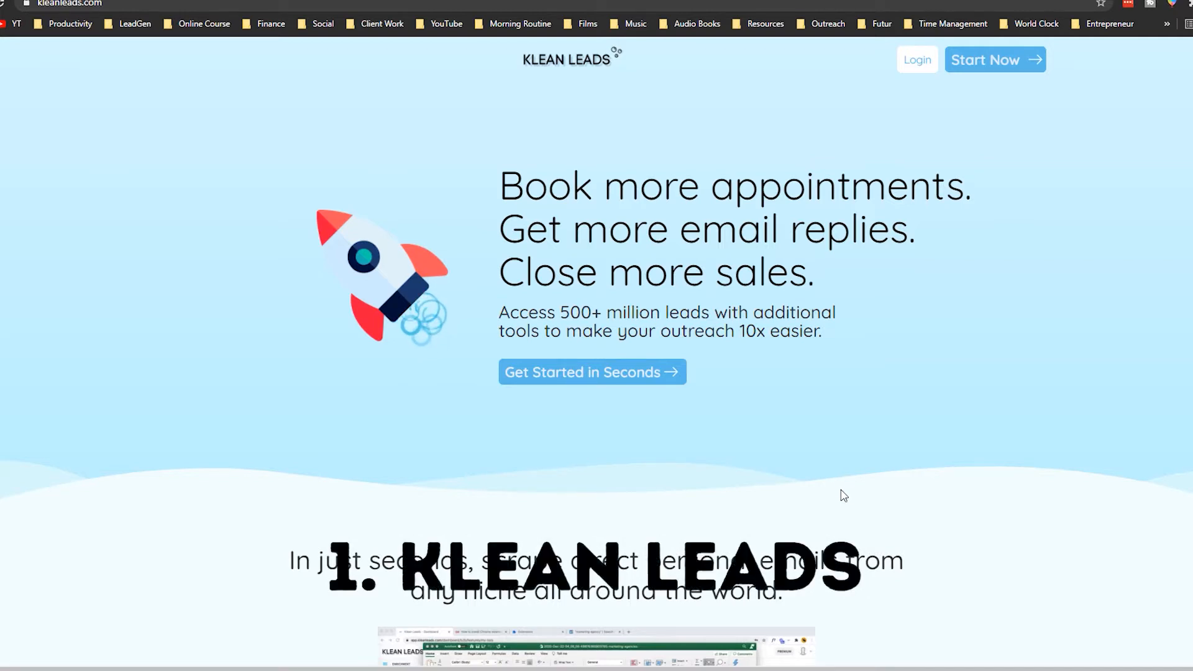
# - Look over the Klean Leads, LinkedIn Premium and Voila Norbert websites to review the tools used for lead generation
pyautogui.scroll(-4, 844, 495)
pyautogui.scroll(-7, 844, 500)
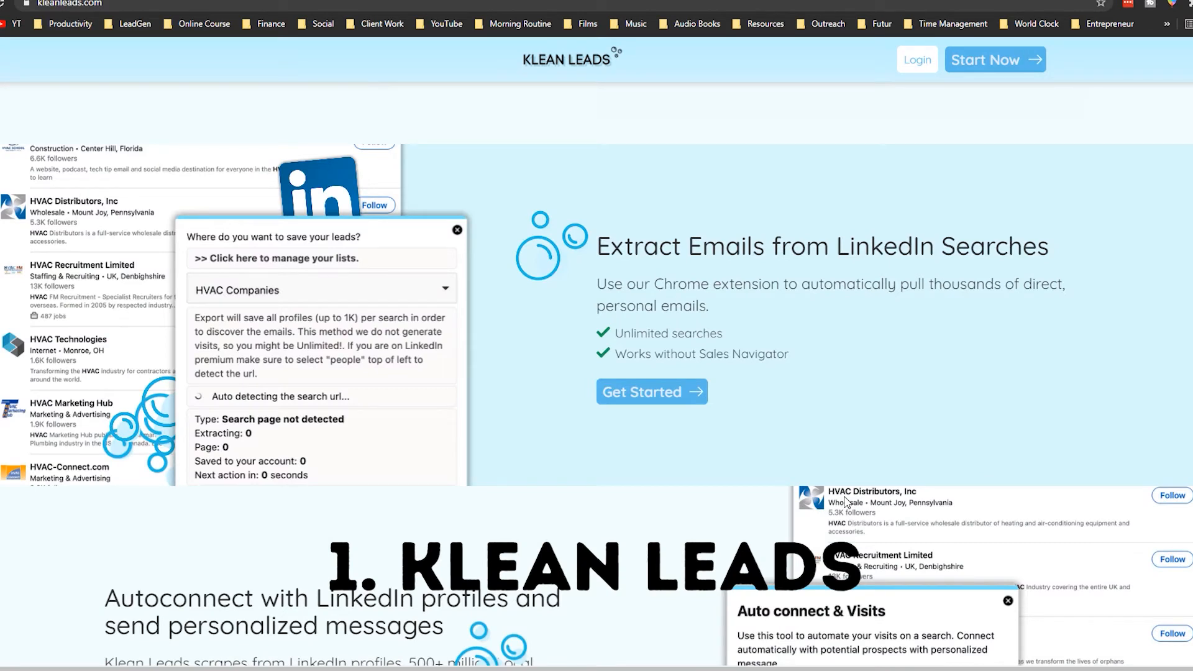
pyautogui.scroll(-5, 847, 501)
pyautogui.click(980, 60)
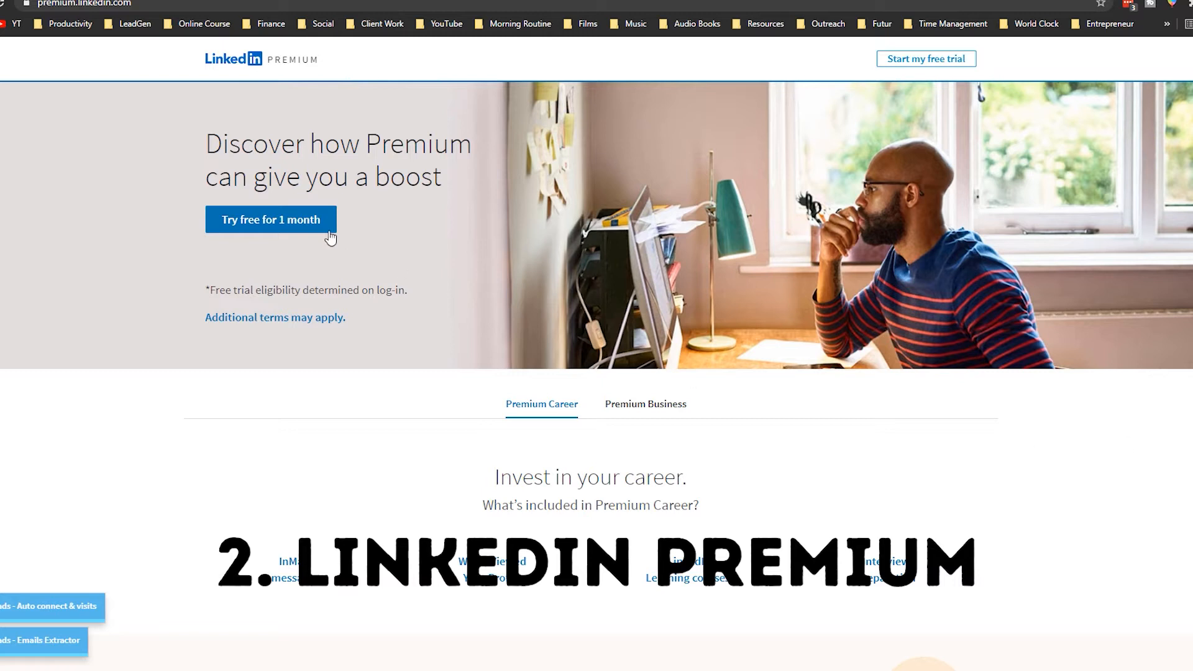
pyautogui.click(271, 224)
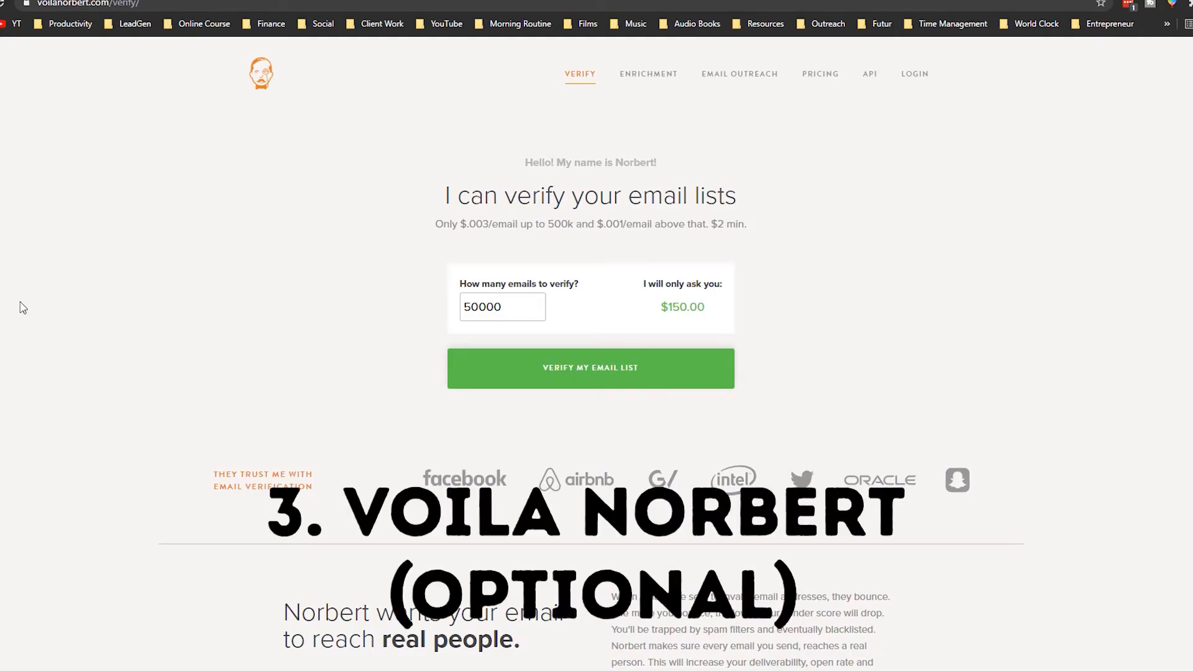
pyautogui.scroll(-8, 24, 305)
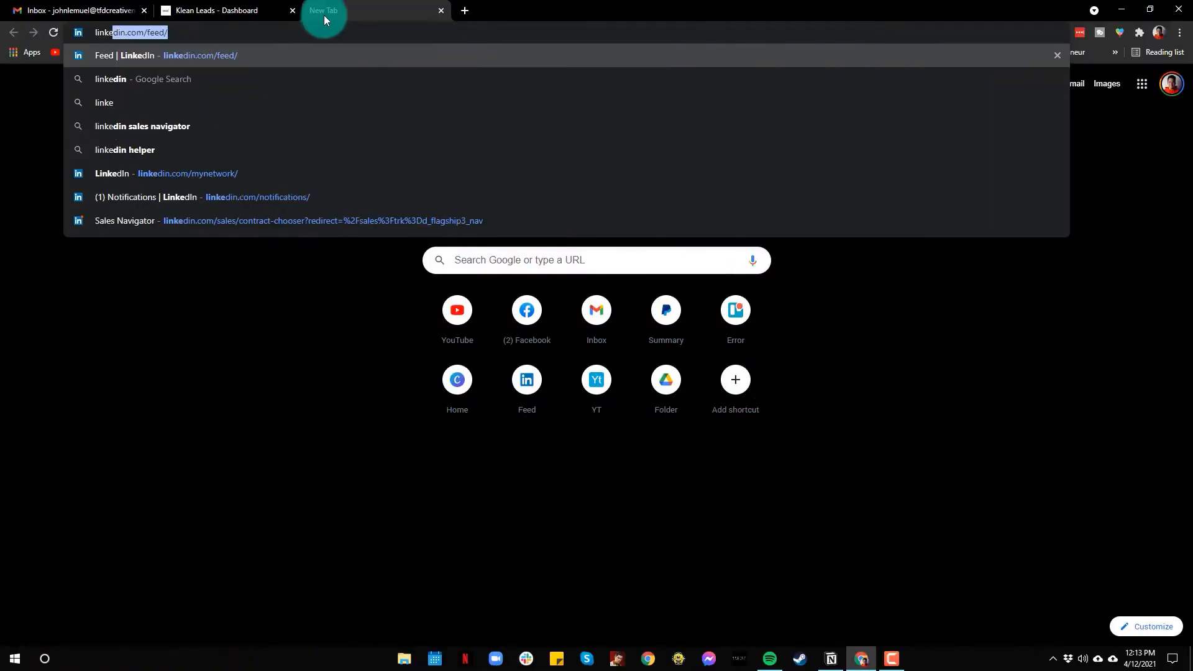
# - Open LinkedIn, search for coaches and limit the results to people
pyautogui.press('Return')
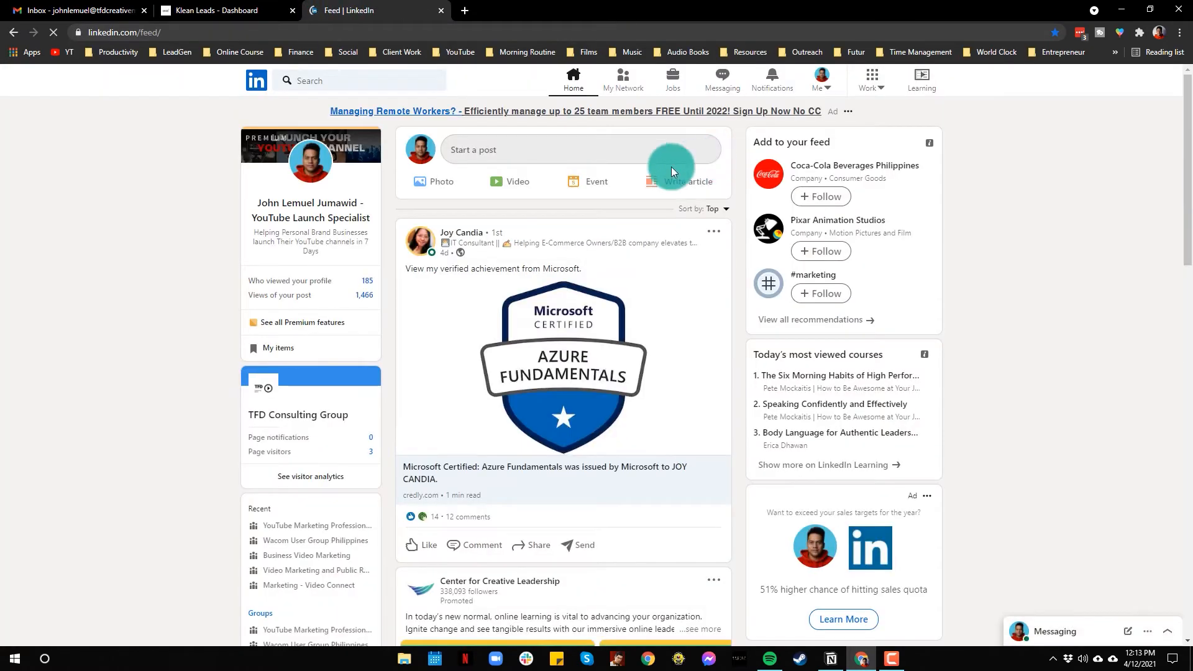
pyautogui.click(334, 79)
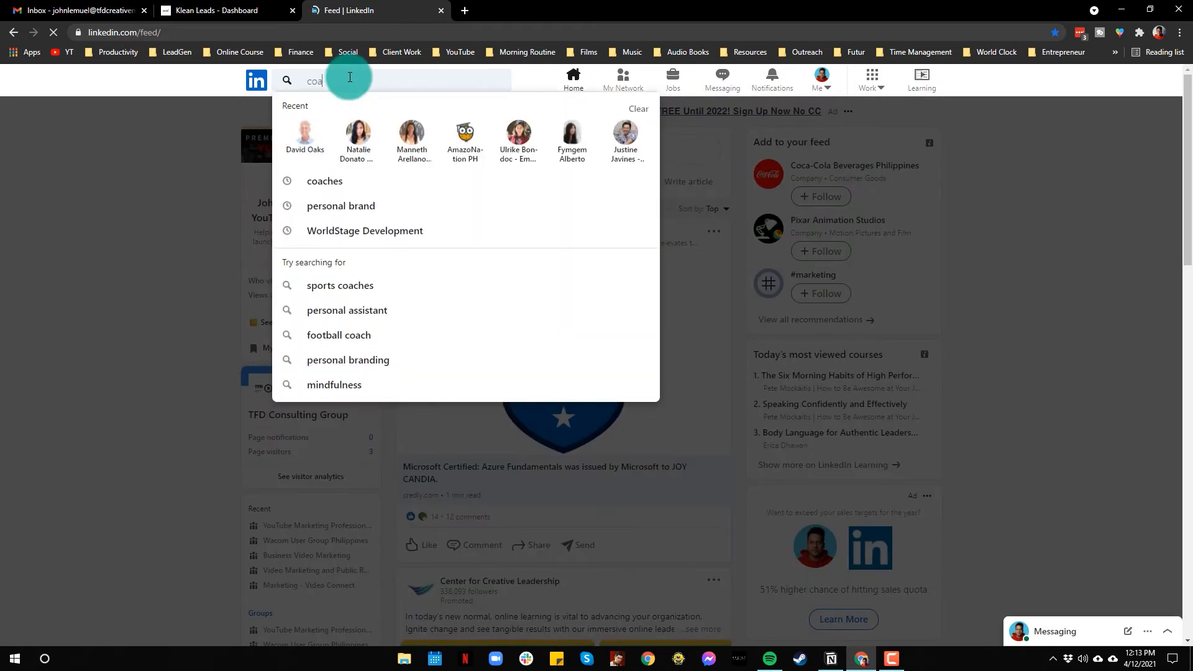
pyautogui.write('coaches')
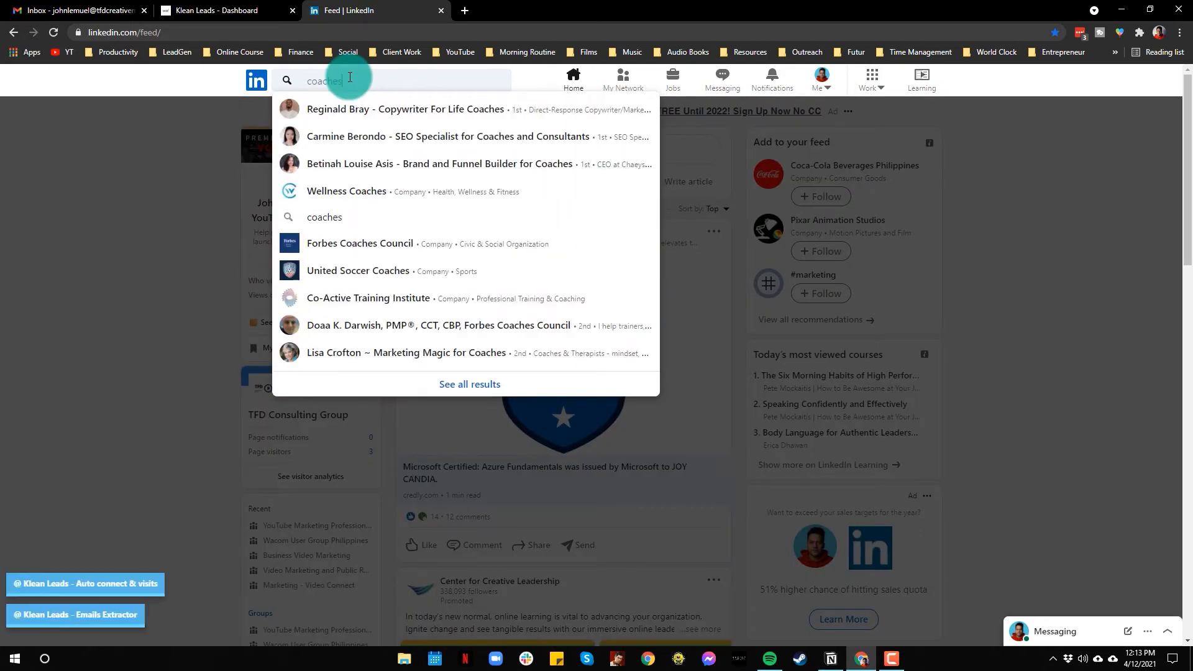
pyautogui.press('Return')
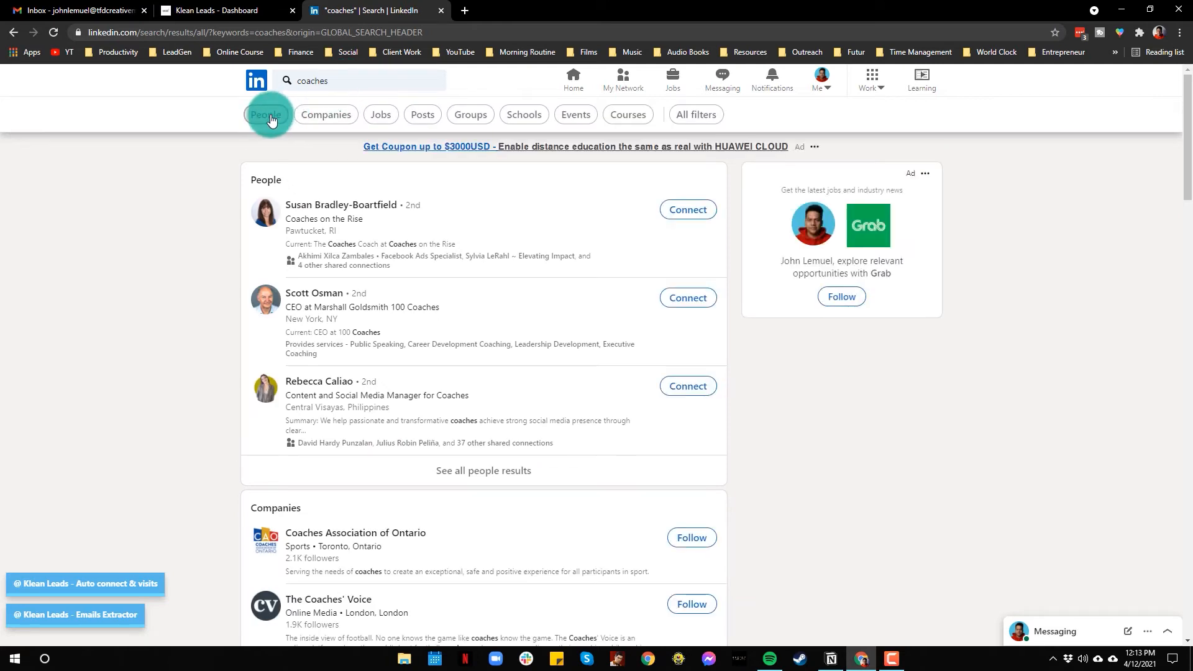
pyautogui.click(271, 120)
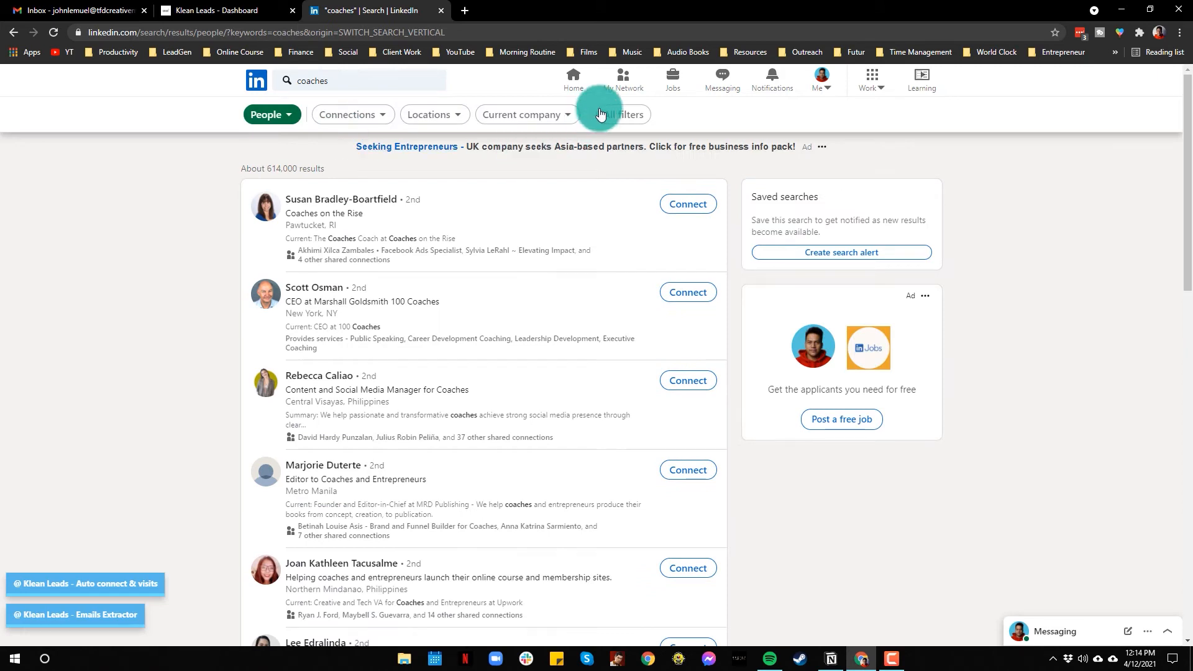
# - Filter the people search by 2nd and 3rd+ connections and by the locations California, United States and New York, United States
pyautogui.click(627, 116)
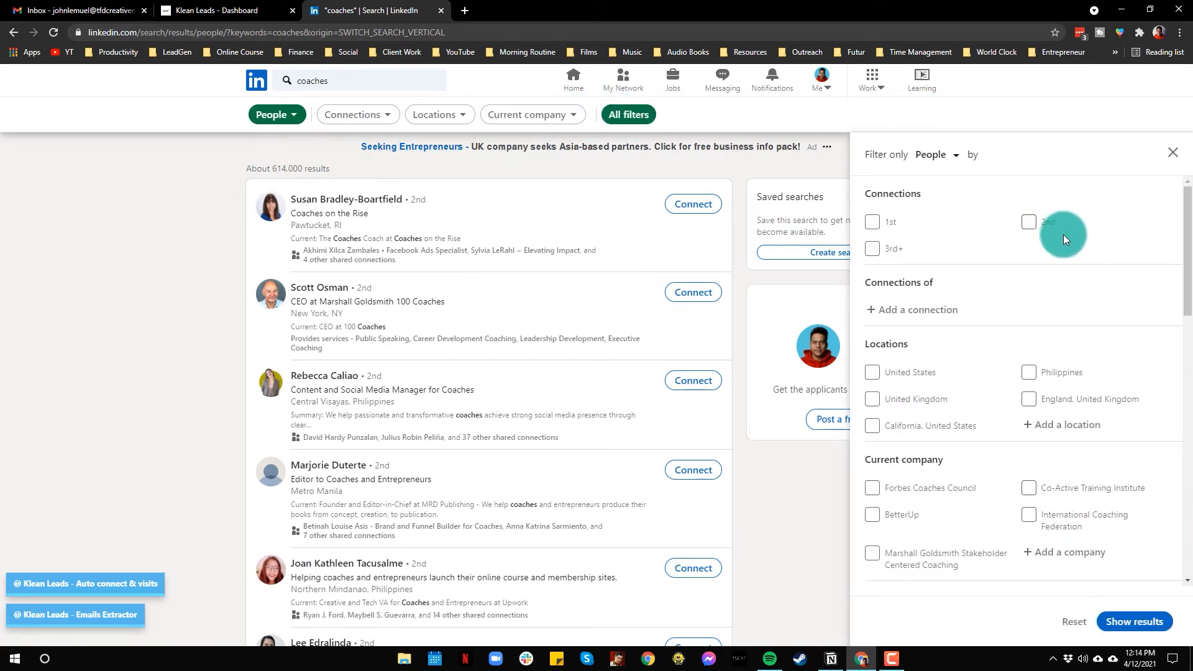
pyautogui.click(1032, 227)
pyautogui.click(874, 251)
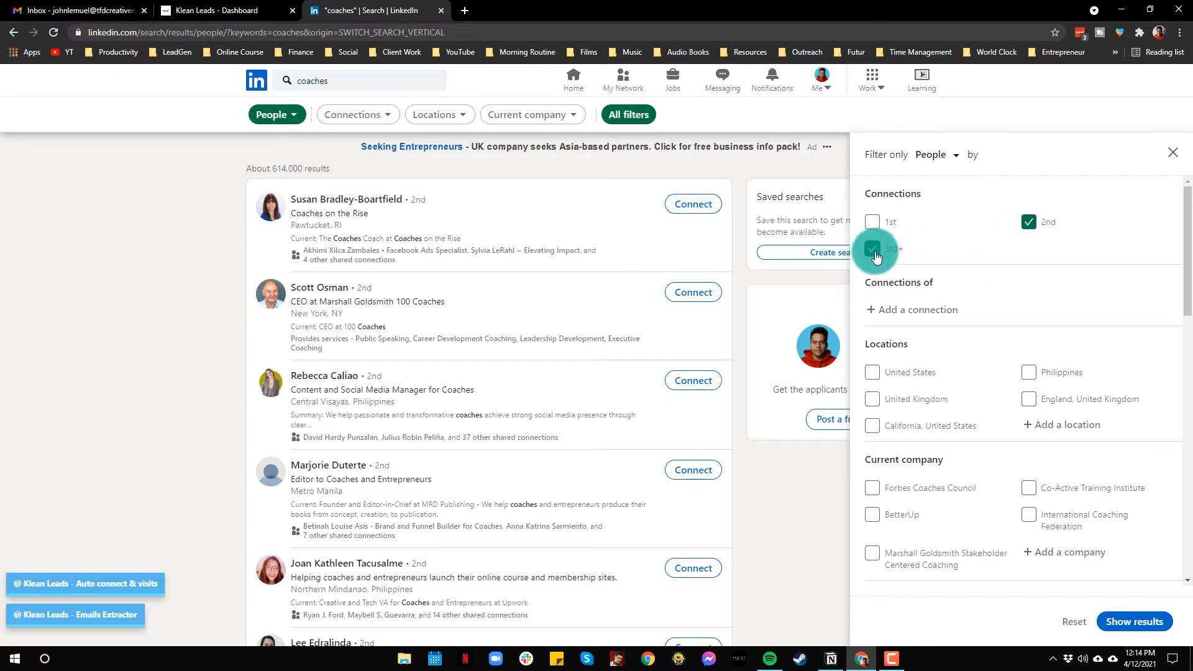
pyautogui.click(873, 428)
pyautogui.click(1050, 424)
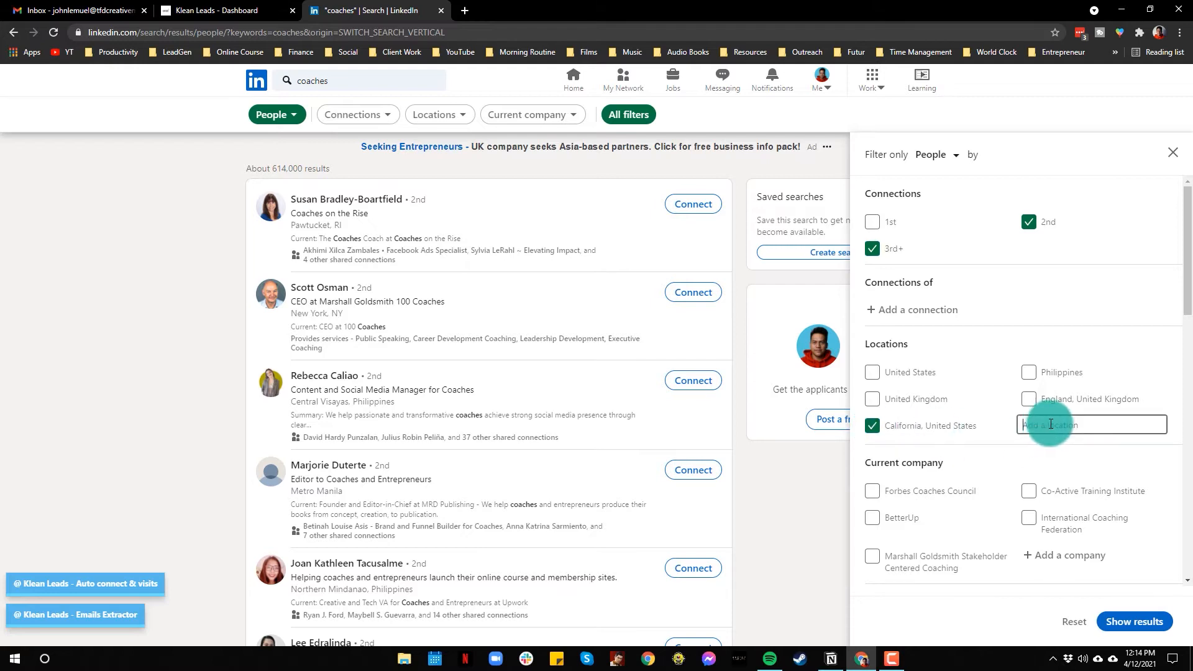
pyautogui.write('New Yor')
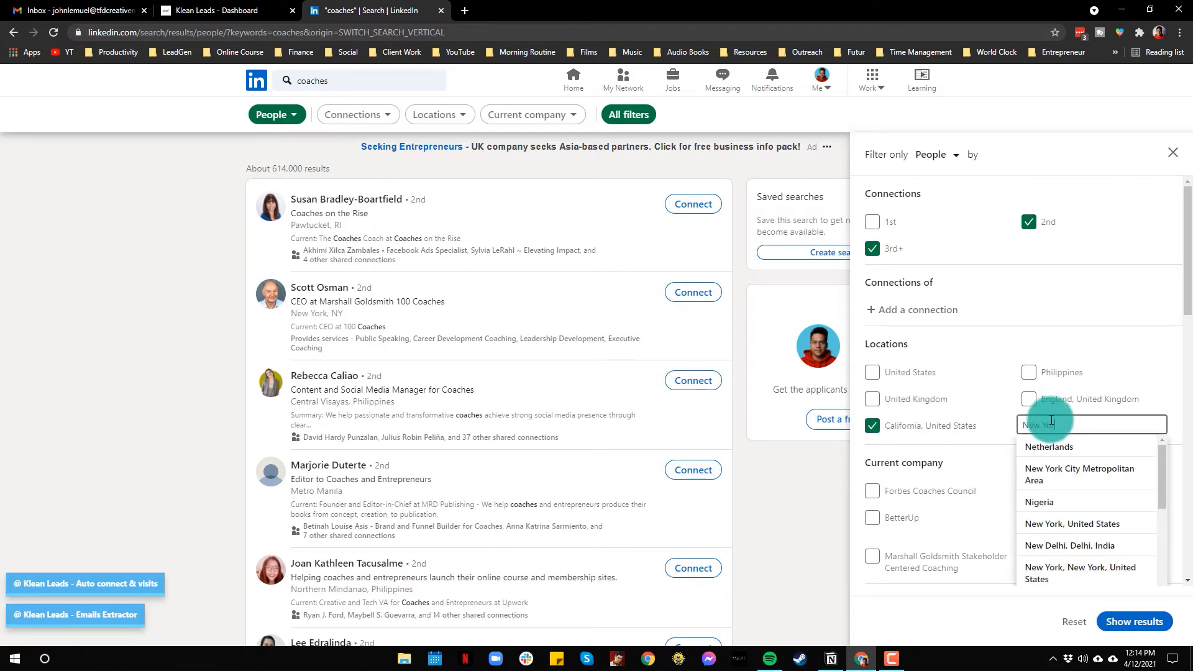
pyautogui.click(1054, 448)
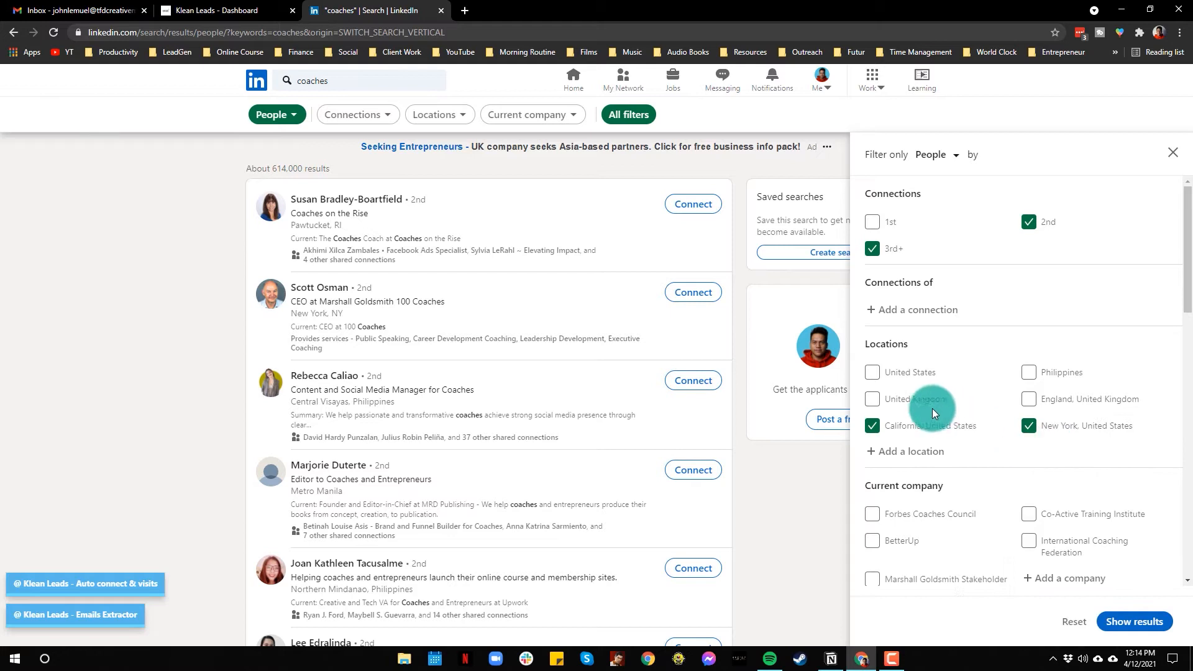
# - Add the service categories Coaching & Mentoring, Consulting, Executive Coaching, Leadership Development and Marketing to the search filters
pyautogui.scroll(-1, 982, 426)
pyautogui.scroll(-3, 976, 375)
pyautogui.scroll(-2, 964, 349)
pyautogui.scroll(-1, 959, 330)
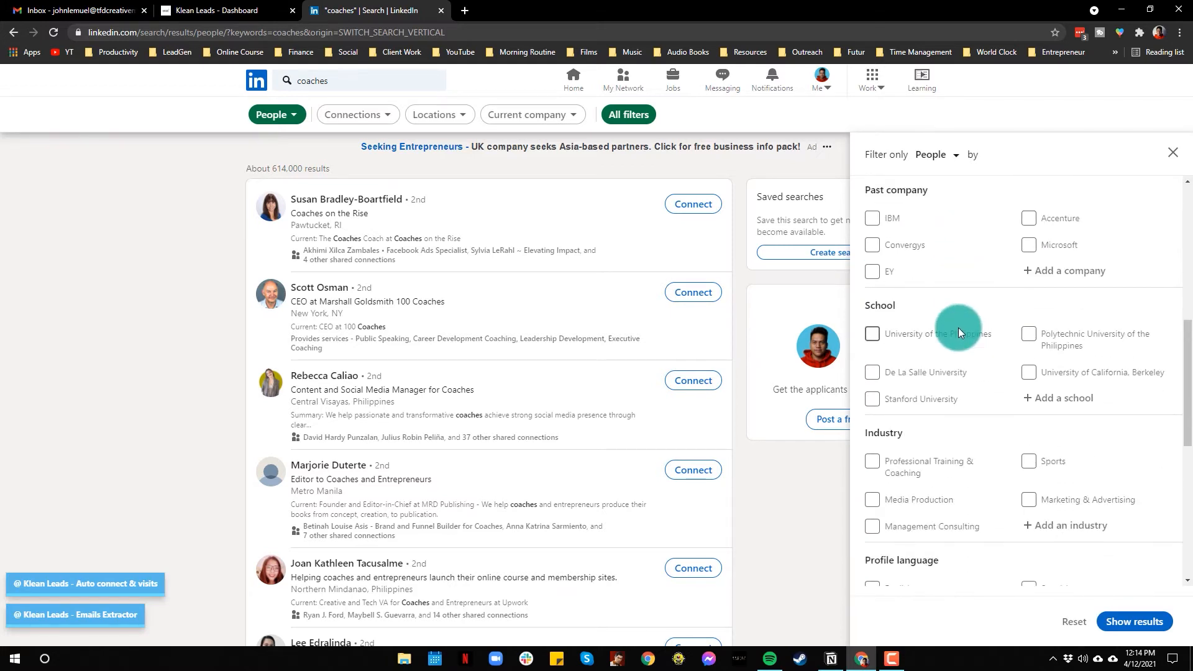
pyautogui.scroll(-3, 958, 330)
pyautogui.scroll(-3, 958, 329)
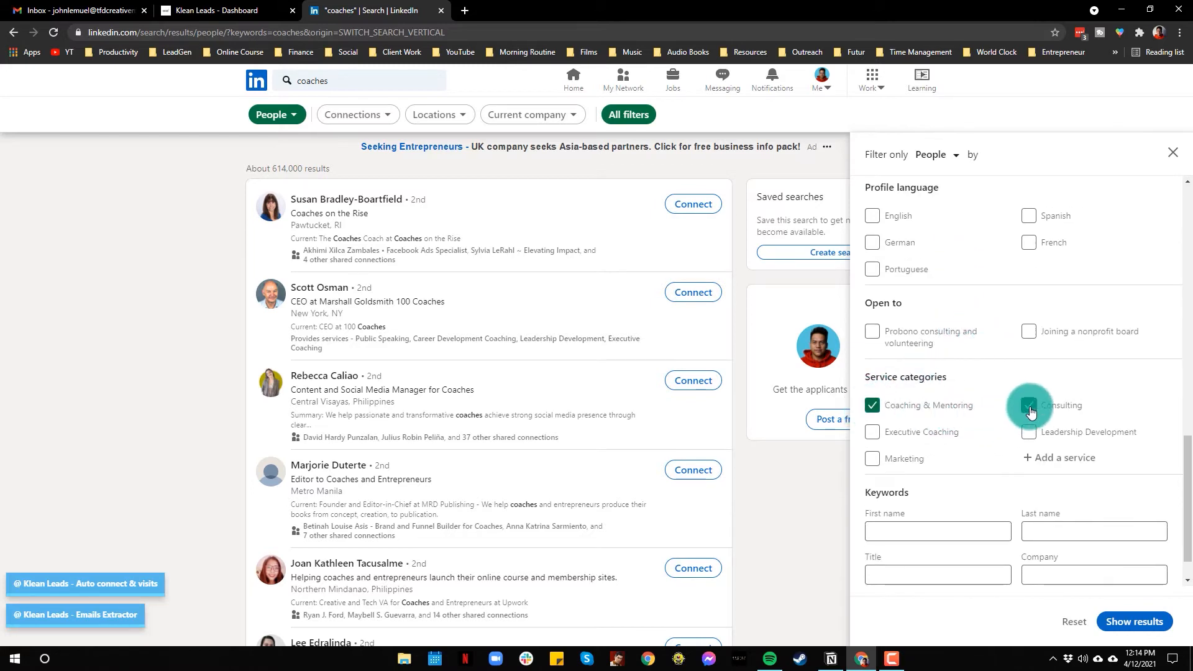
pyautogui.click(1028, 407)
pyautogui.click(1026, 429)
pyautogui.click(876, 432)
pyautogui.click(873, 458)
# - Set the title keywords to "Coach OR Speaker OR Founder OR Consultant" and show the filtered results
pyautogui.scroll(-1, 974, 436)
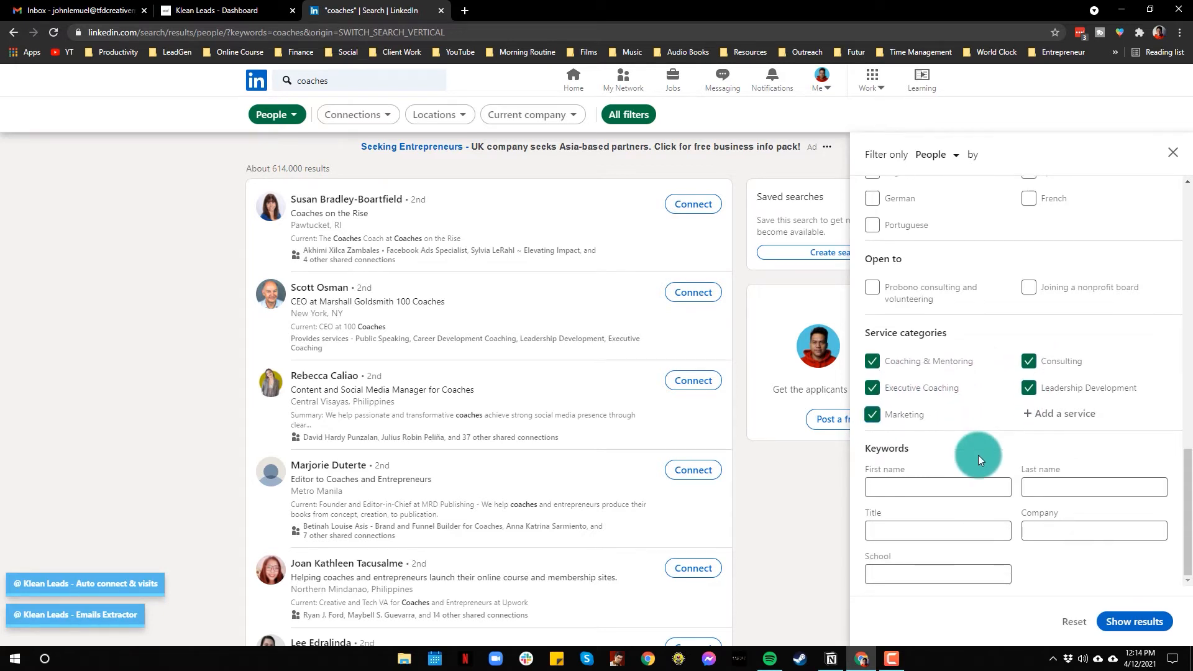
pyautogui.click(898, 527)
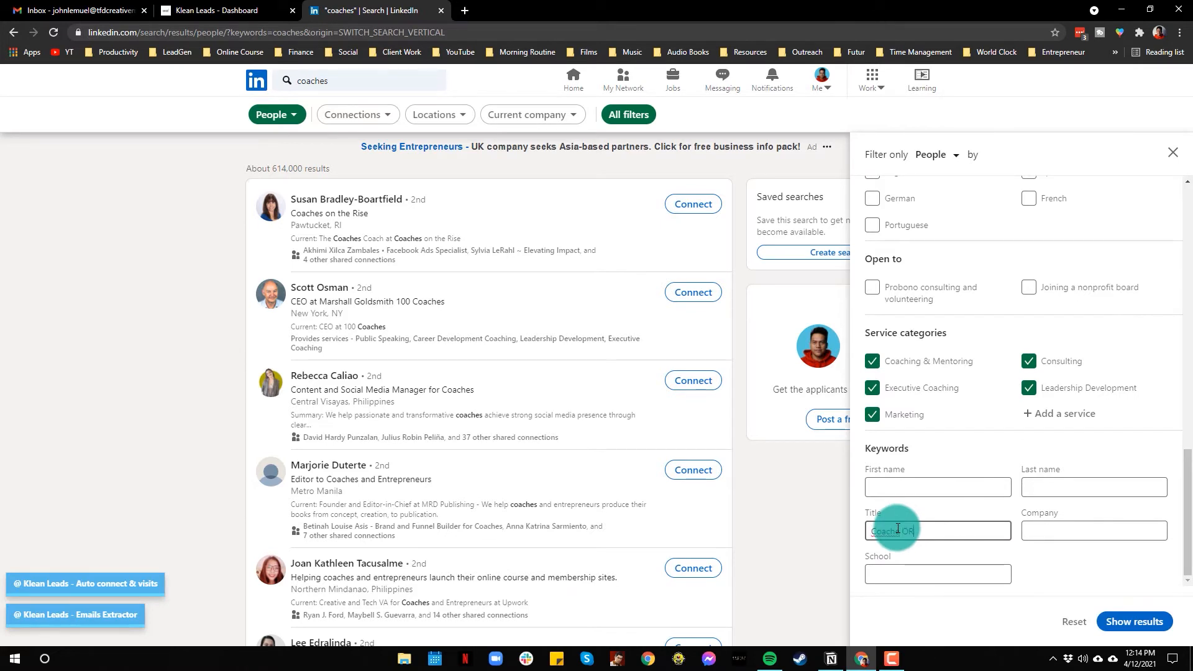
pyautogui.write('Coach OR Speaker OR ')
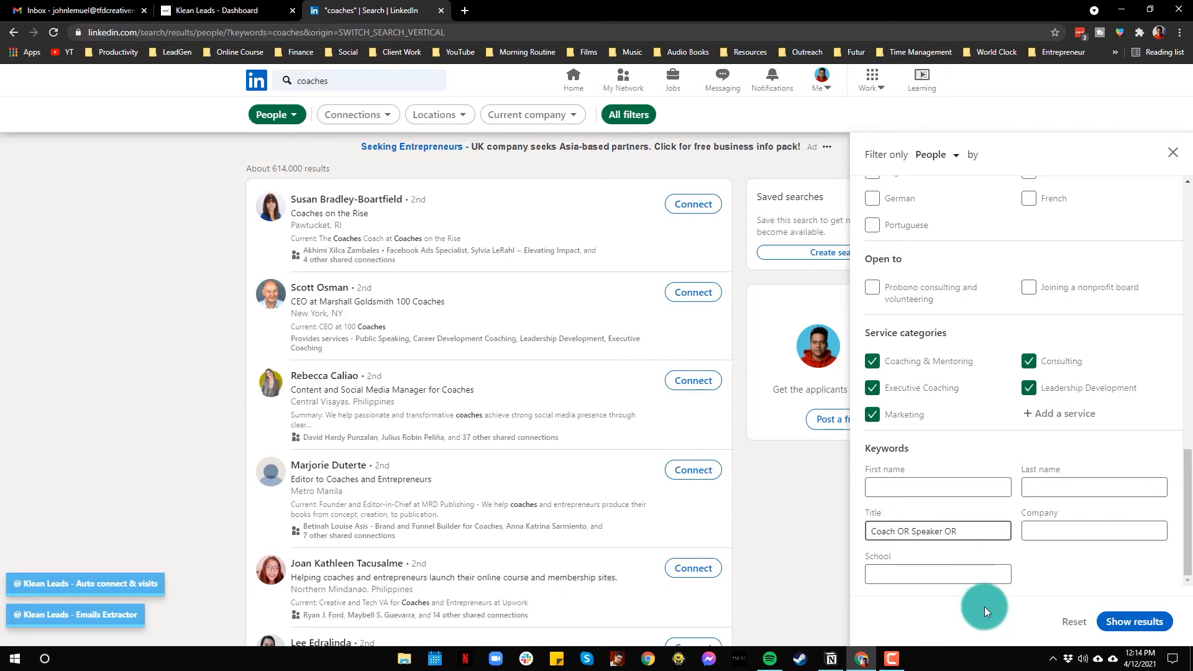
pyautogui.write(' Founder OR Consultant')
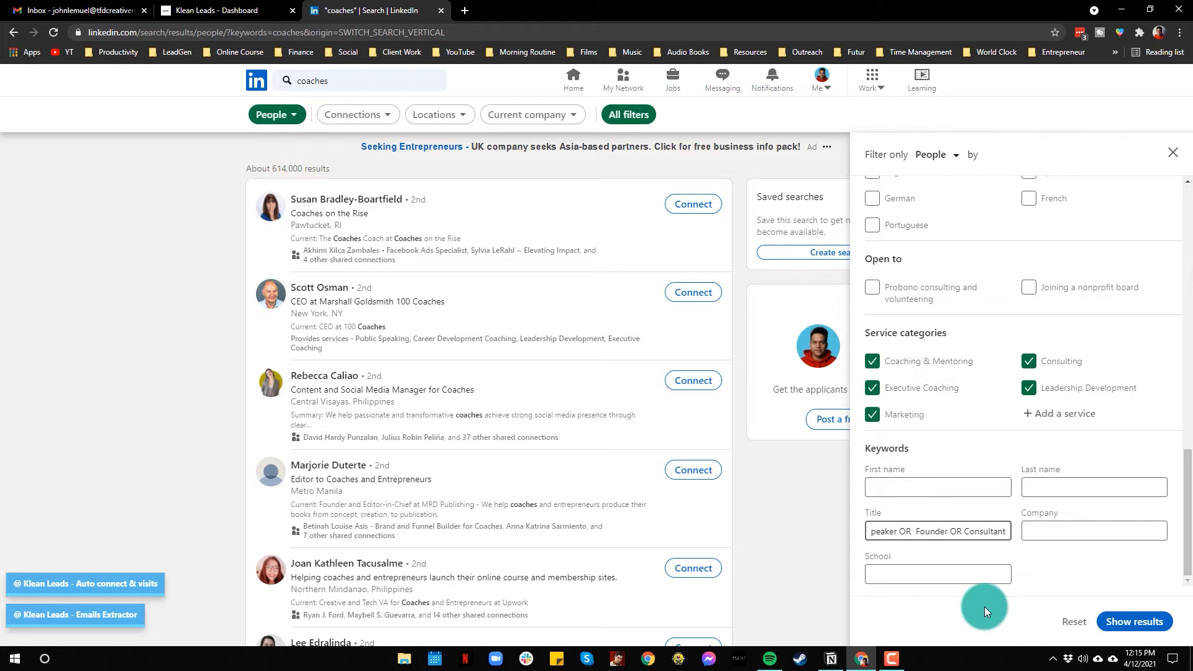
pyautogui.click(1135, 623)
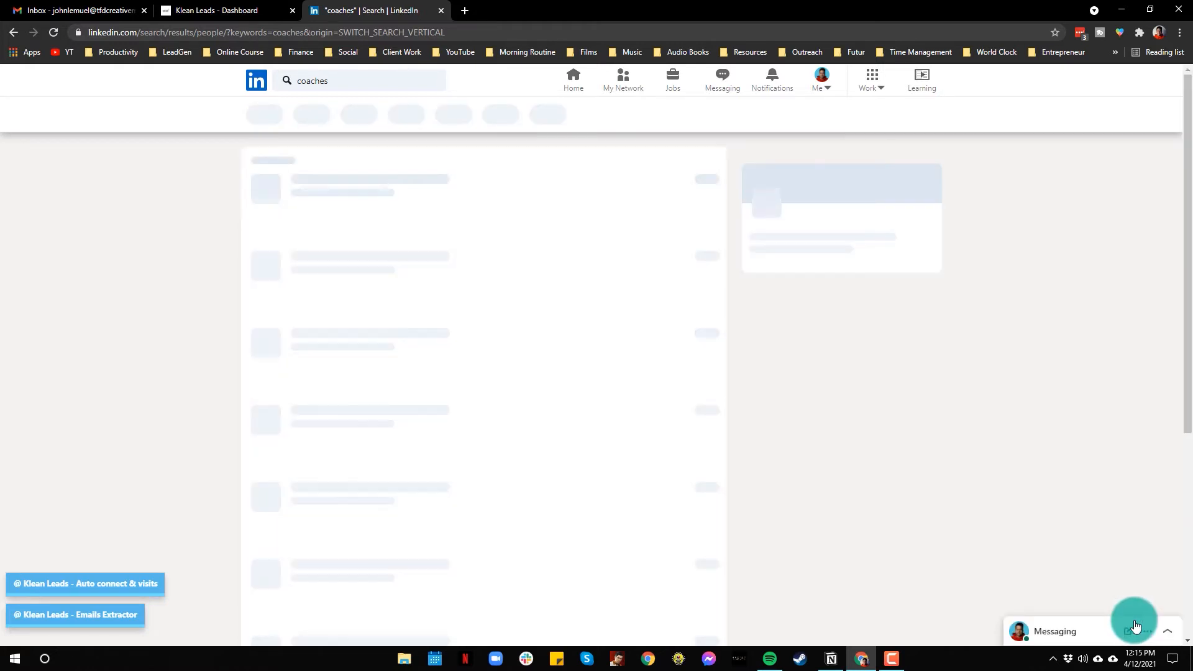
pyautogui.click(671, 378)
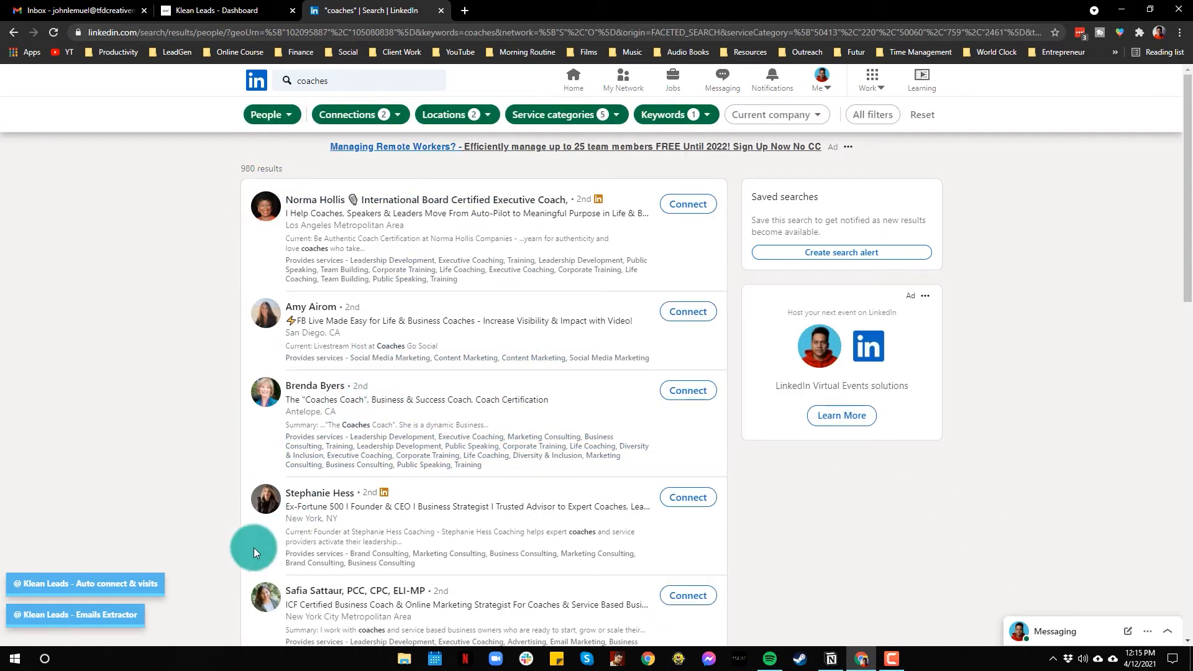
# - Open the Klean Leads Emails Extractor on the search results and go to its list management page
pyautogui.click(90, 615)
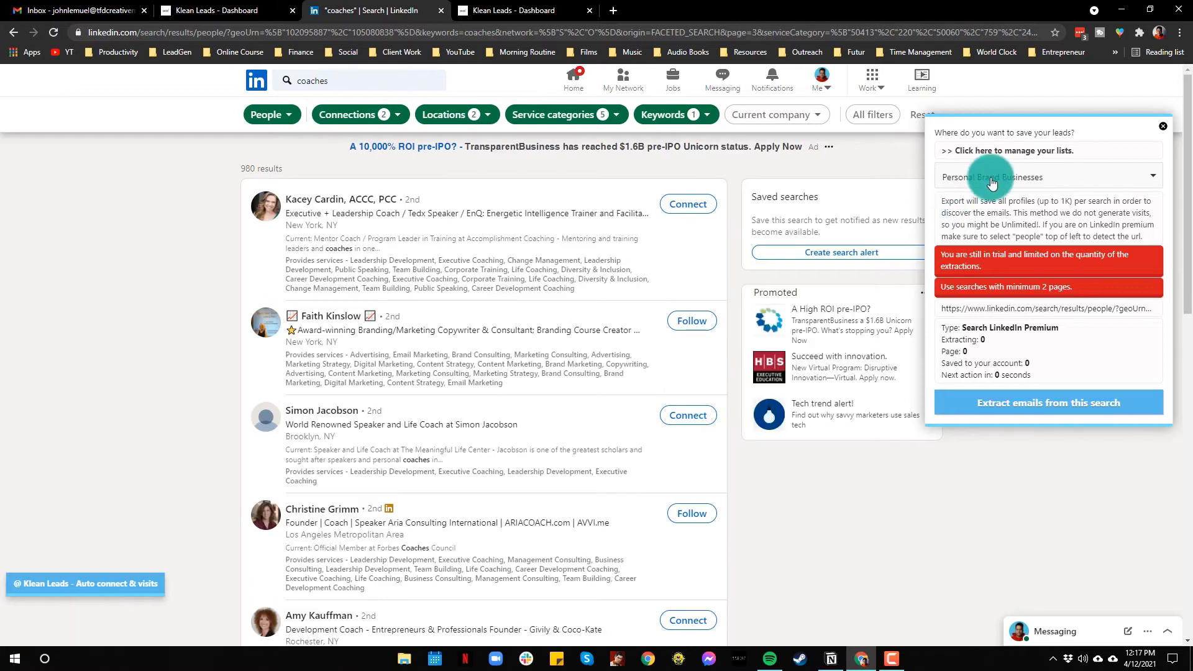
pyautogui.click(992, 179)
pyautogui.click(992, 179)
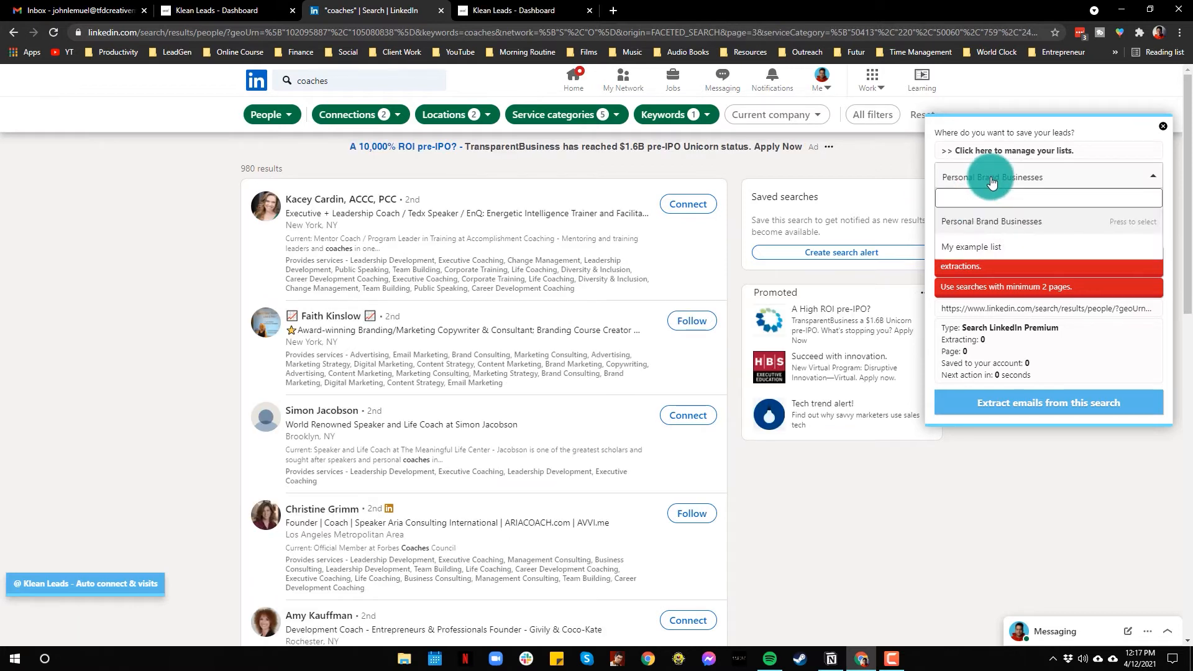
pyautogui.click(996, 151)
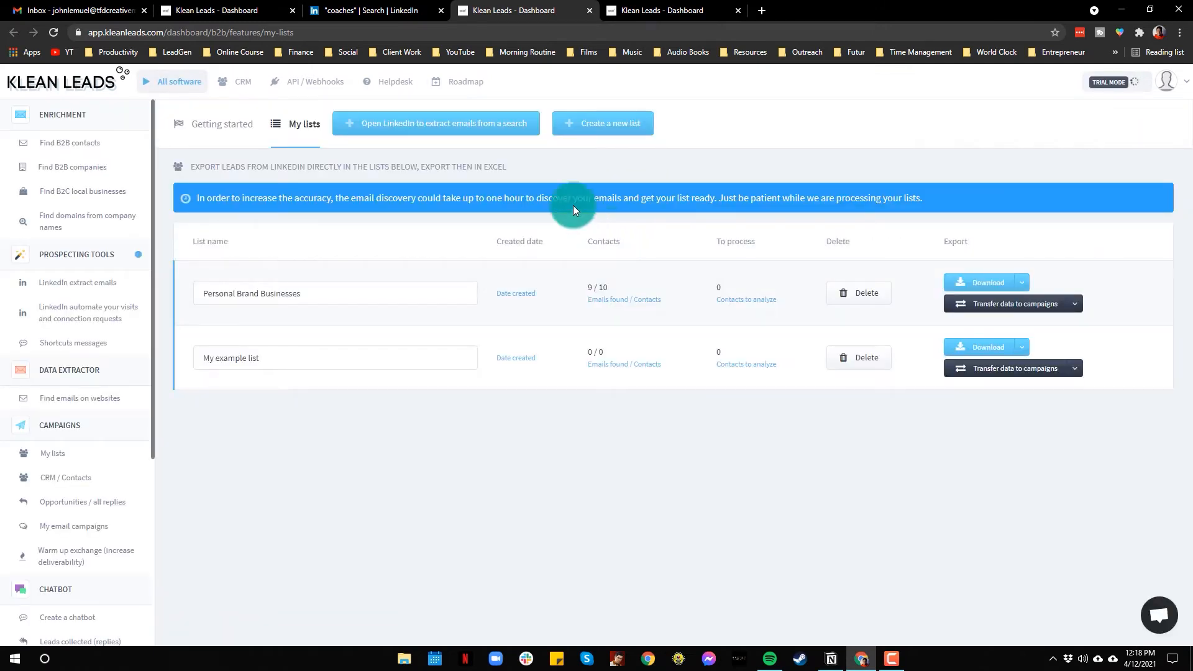
# - Create a new Klean Leads list named Coaches
pyautogui.click(588, 128)
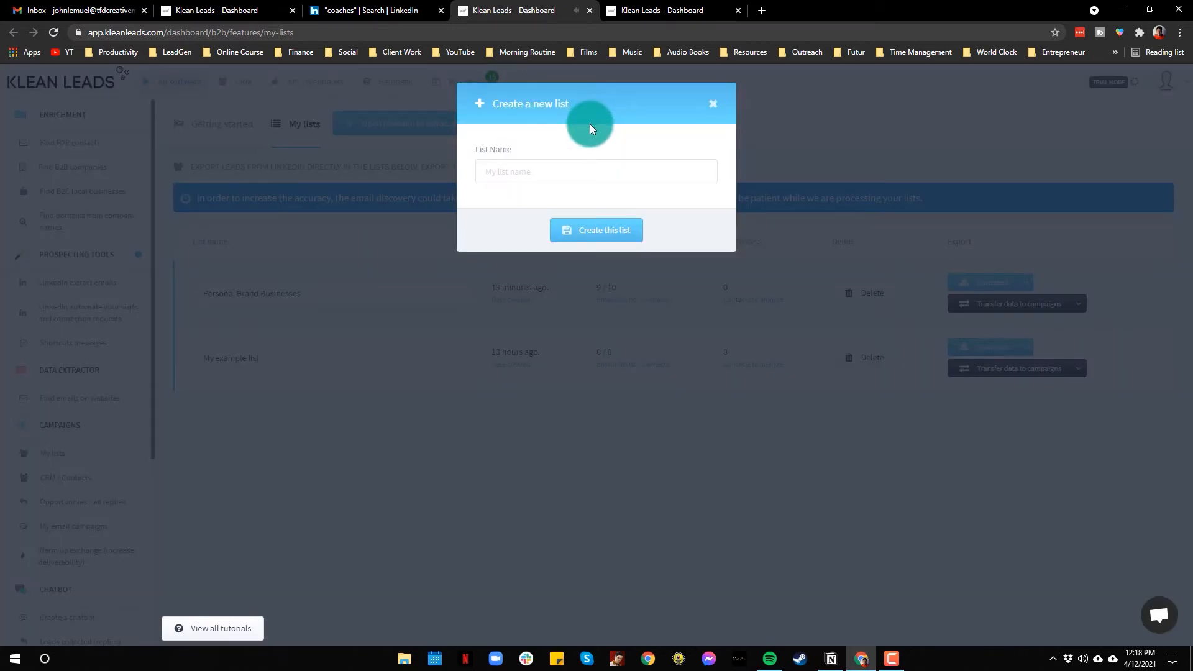
pyautogui.click(554, 167)
pyautogui.write('c')
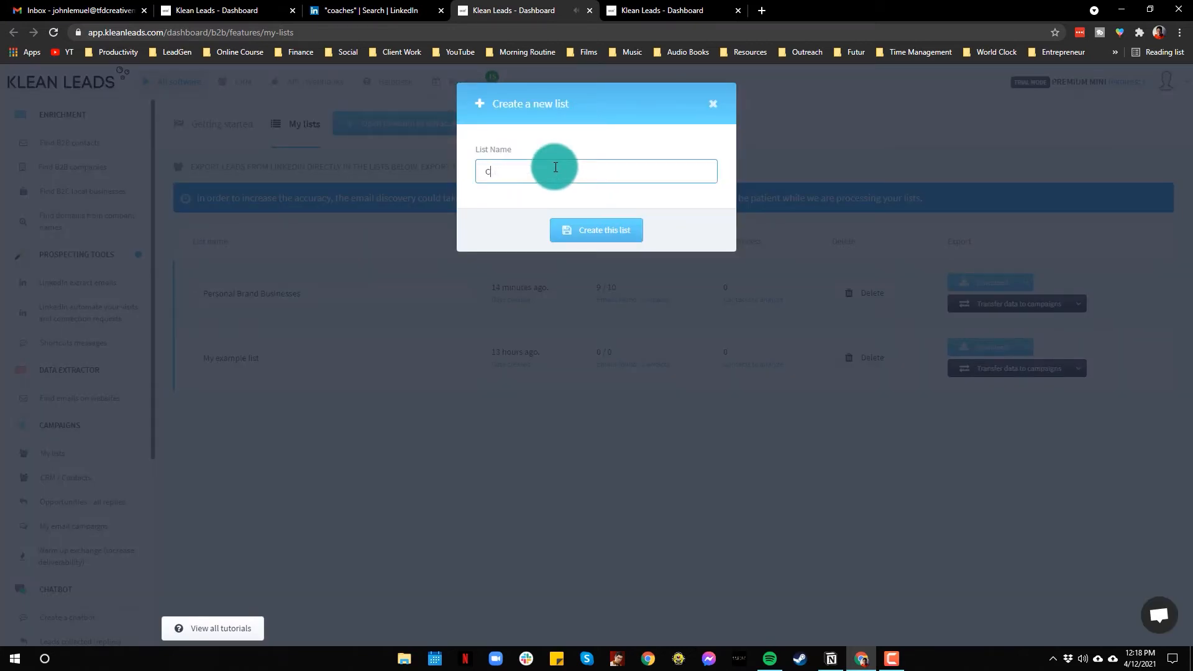
pyautogui.write('oaches')
pyautogui.click(591, 228)
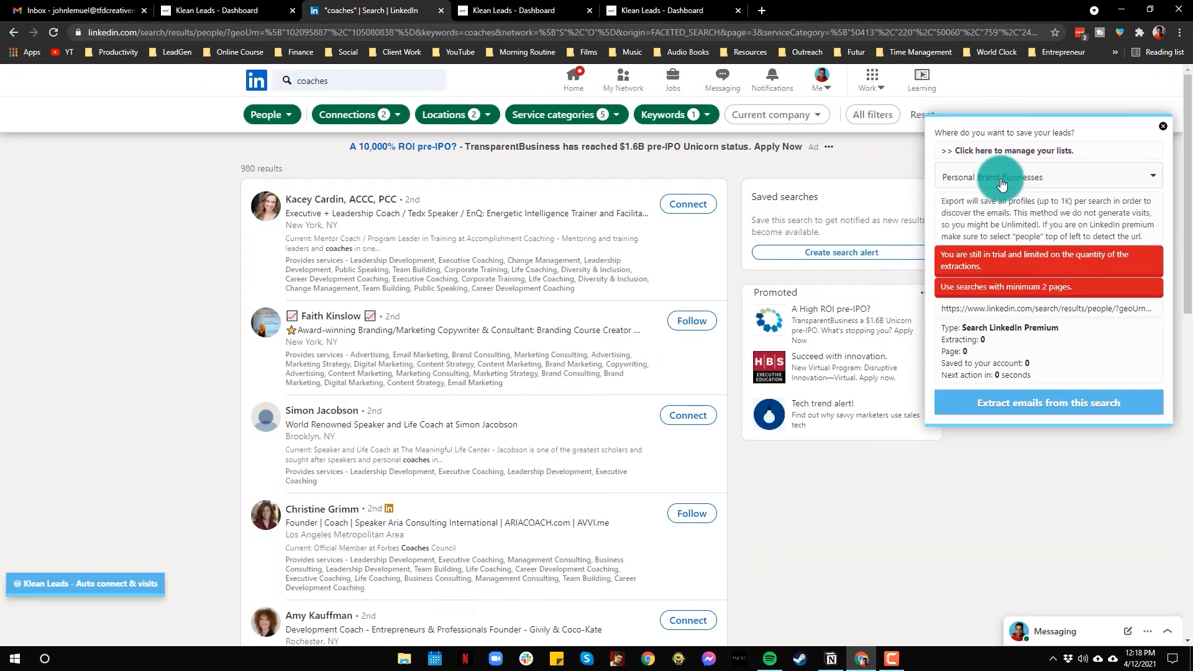
# - Reload the LinkedIn search results and choose Coaches as the list for saving leads in the Emails Extractor
pyautogui.click(1002, 185)
pyautogui.click(1002, 184)
pyautogui.click(601, 32)
pyautogui.press('Return')
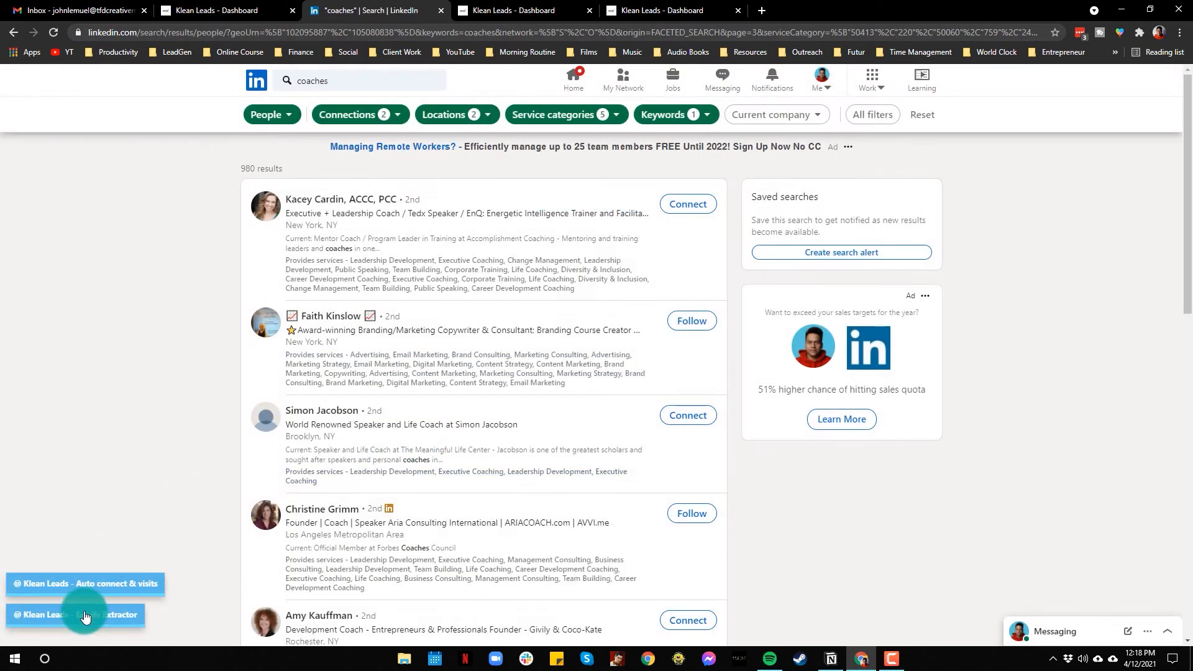
pyautogui.click(86, 615)
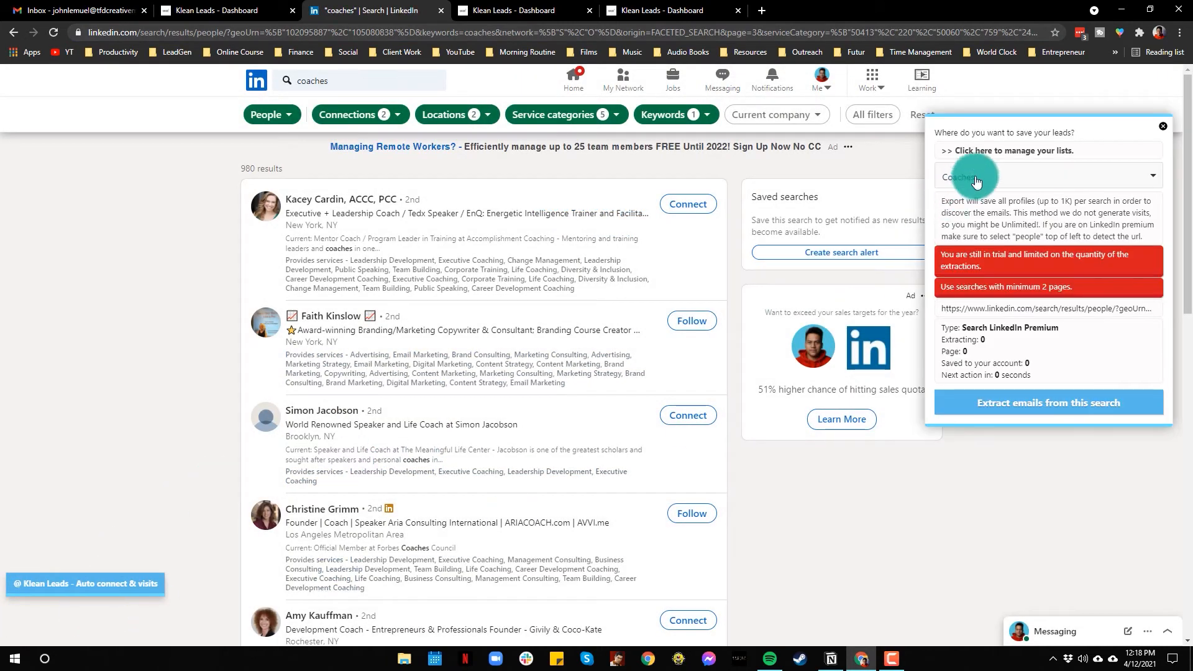
pyautogui.click(998, 175)
pyautogui.click(974, 223)
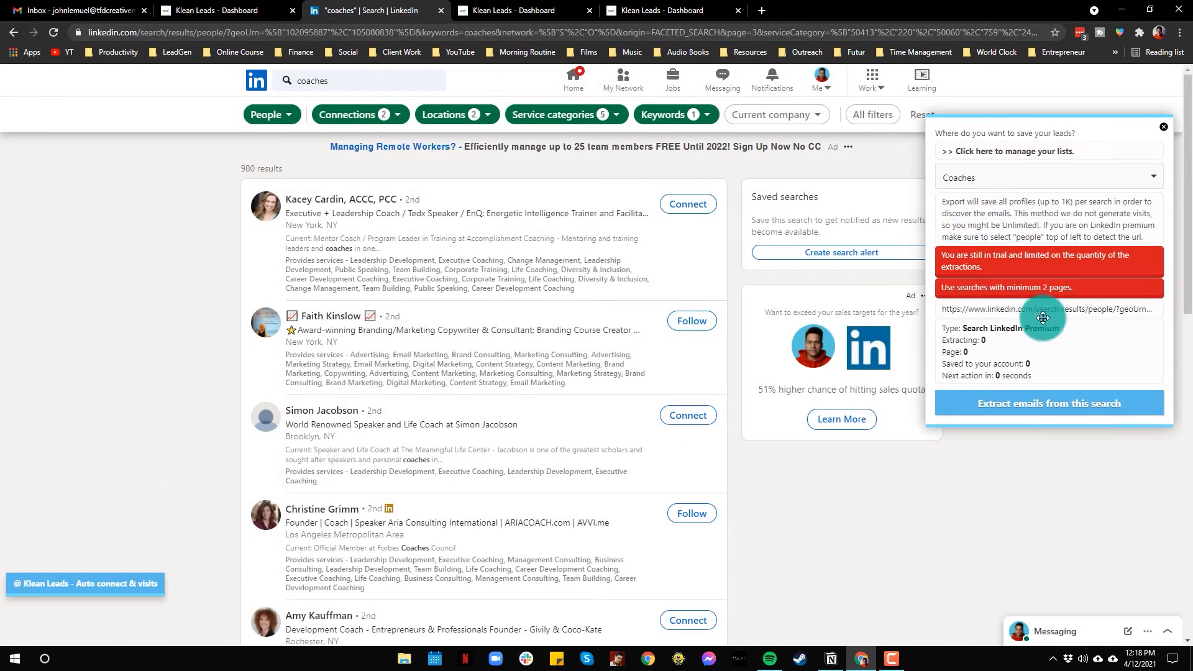
# - Extract the emails from this LinkedIn search, dismiss the alert, and return to the Klean Leads lists page
pyautogui.click(1044, 411)
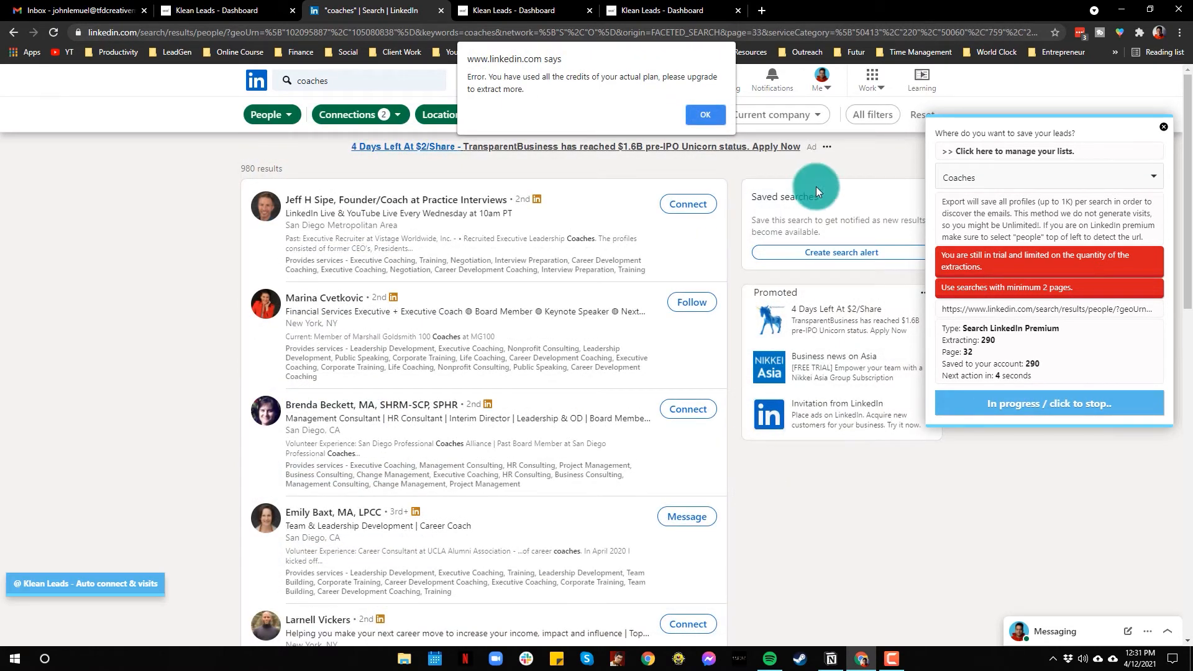
pyautogui.click(686, 123)
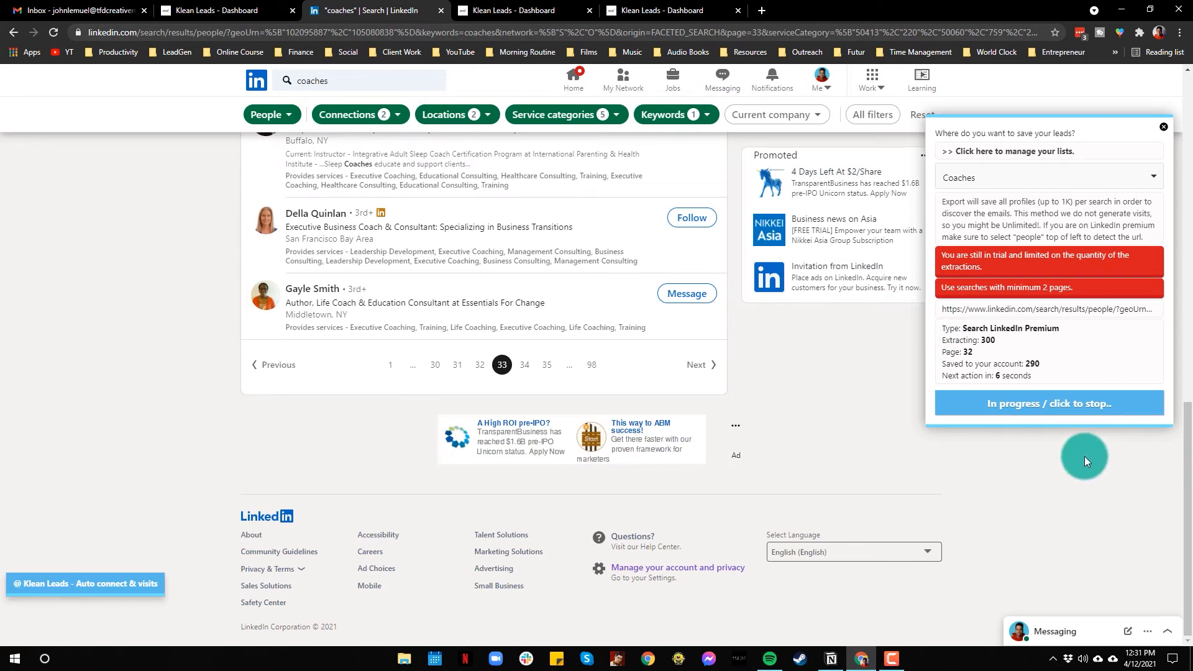
pyautogui.click(715, 123)
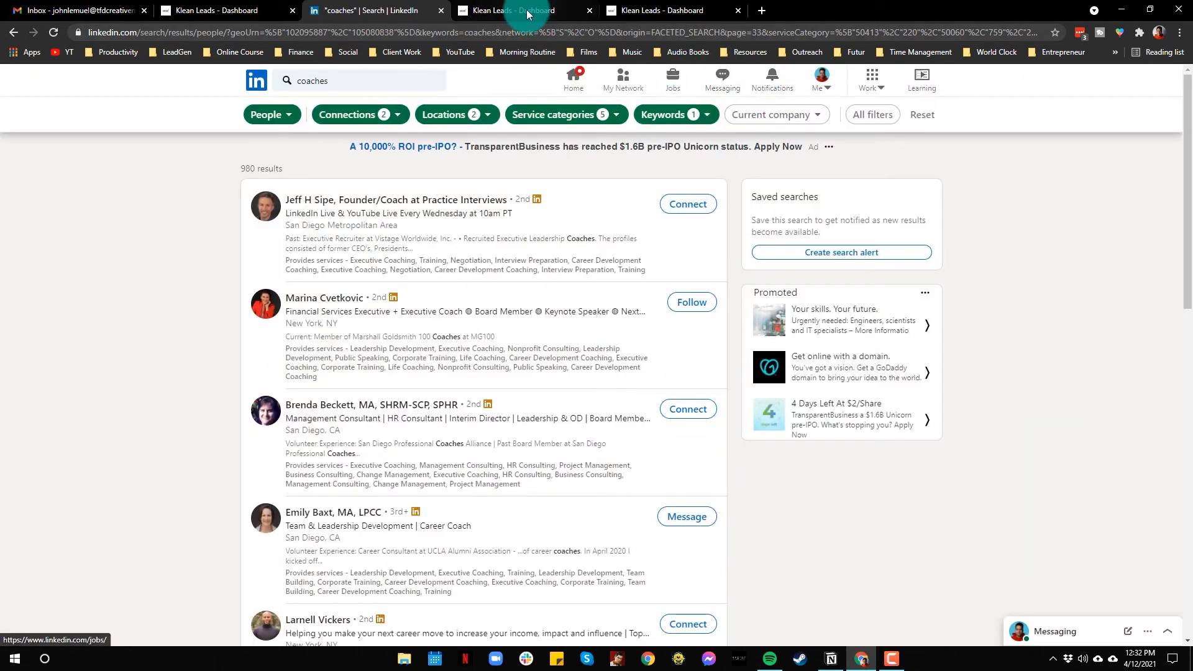
pyautogui.click(527, 13)
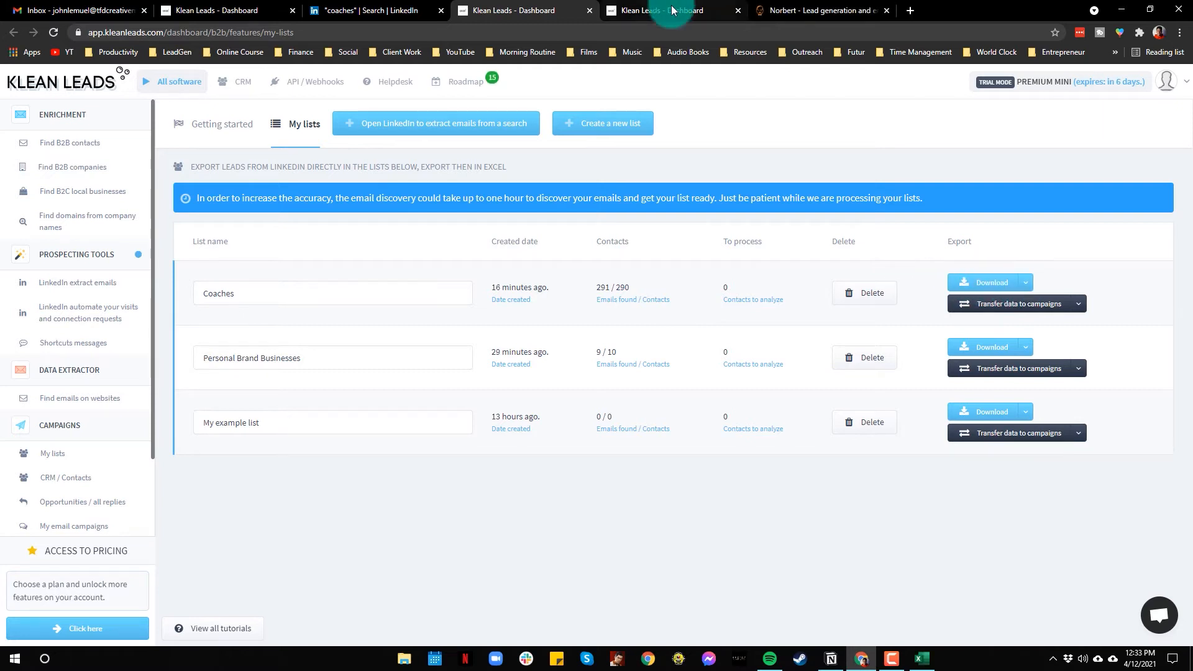
# - Download the Coaches list from Klean Leads as a CSV file
pyautogui.click(1026, 280)
pyautogui.click(1007, 313)
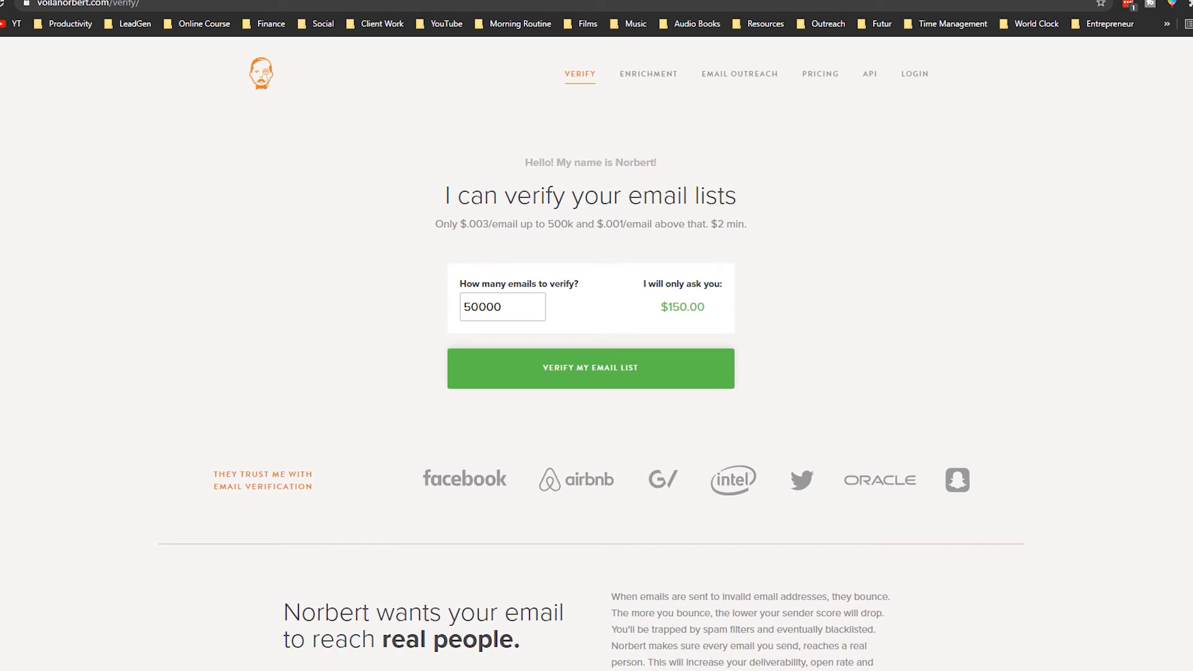
# - Look through the Voila Norbert email verification page, including its pricing, process, verification features and frequently asked questions
pyautogui.scroll(-7, 24, 306)
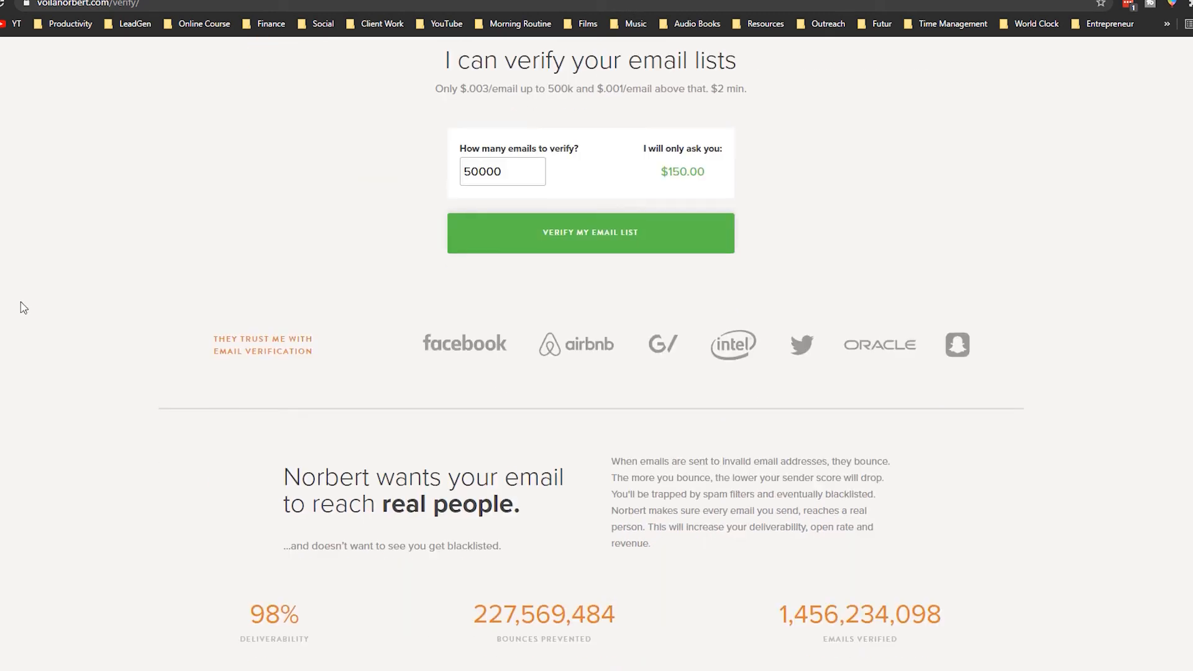
pyautogui.scroll(-1, 23, 306)
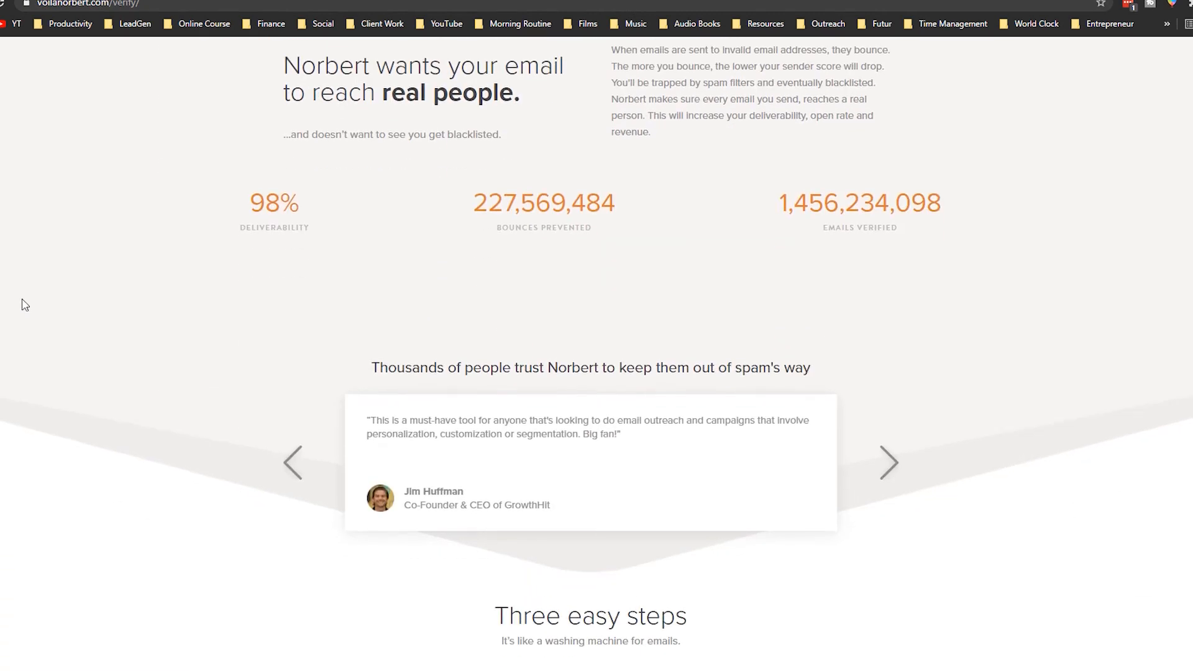
pyautogui.scroll(-14, 25, 304)
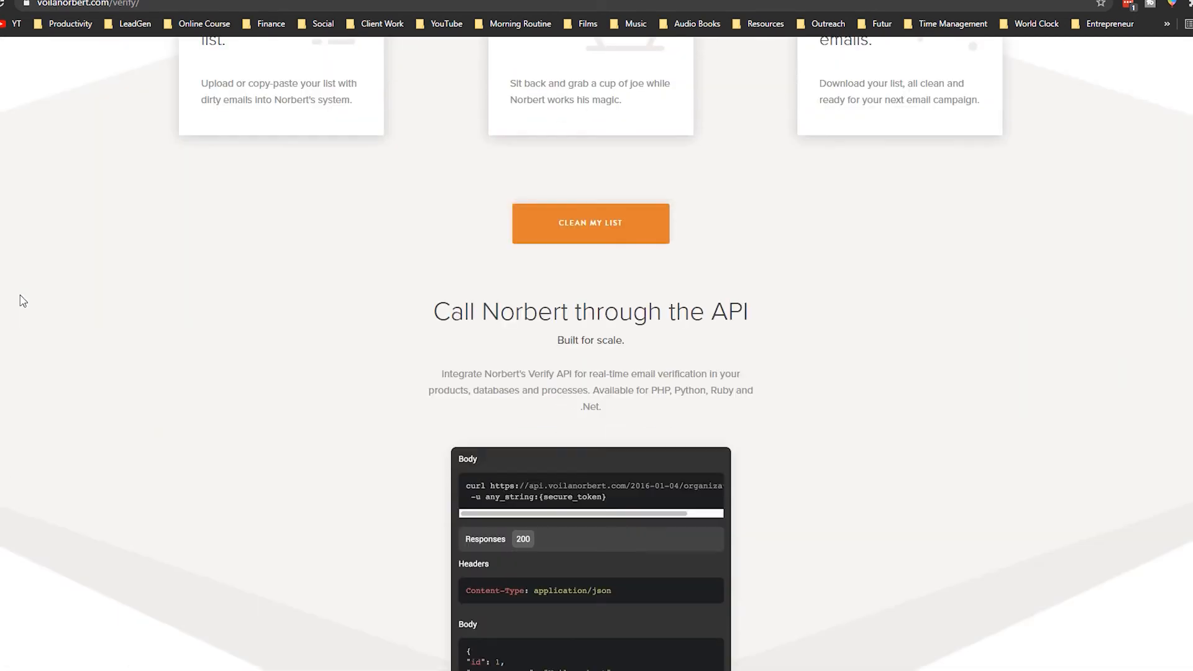
pyautogui.scroll(-4, 23, 301)
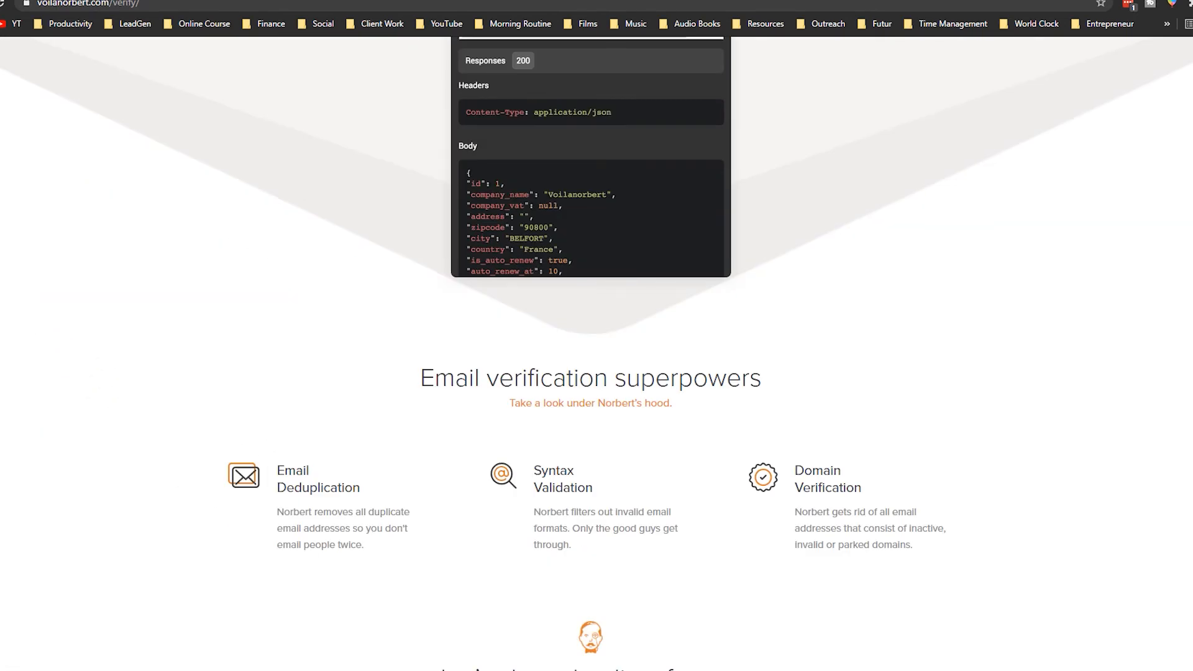
pyautogui.scroll(-3, 688, 454)
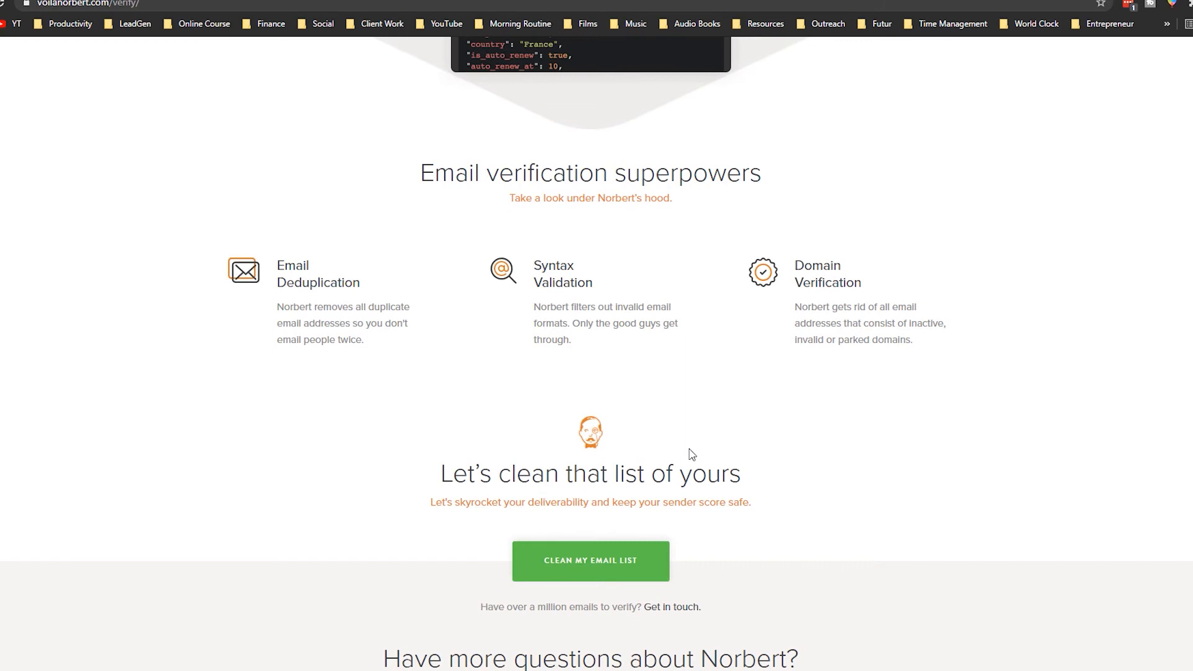
pyautogui.scroll(-6, 692, 454)
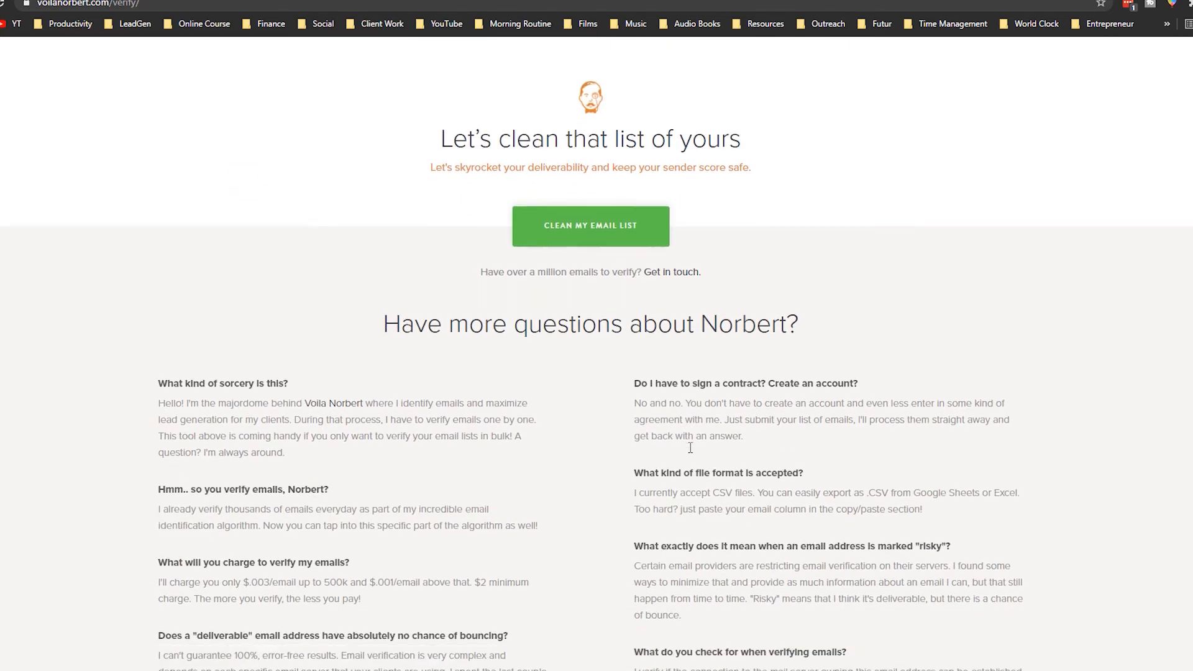
pyautogui.scroll(1, 691, 454)
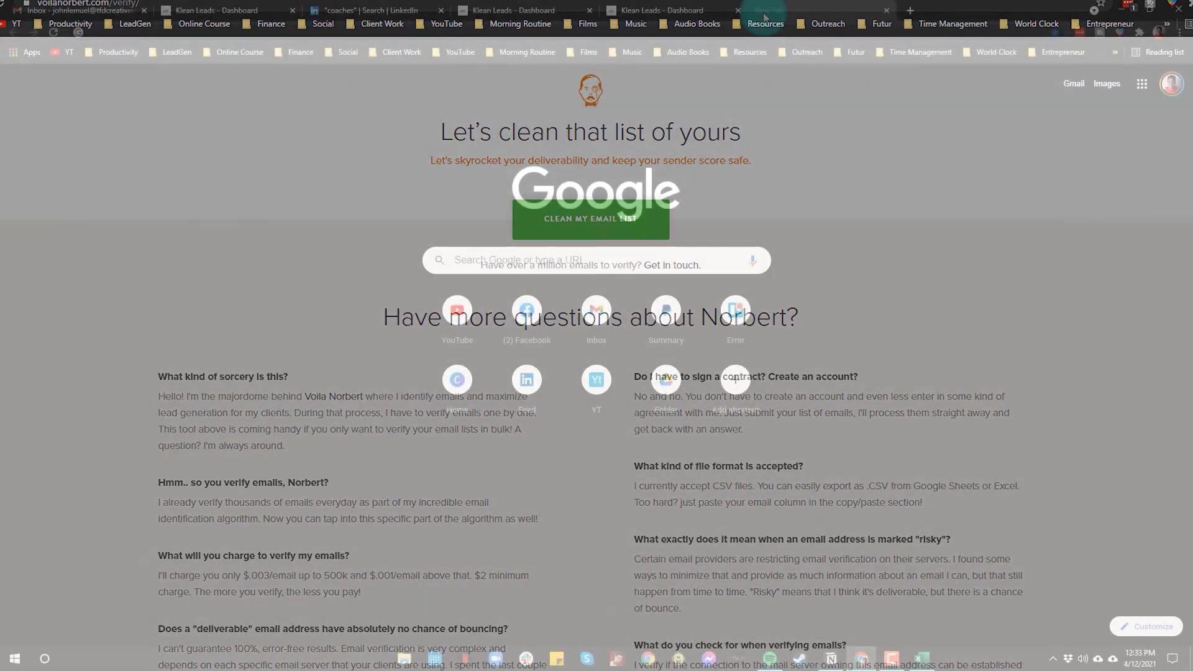
# - Search the web for voila norbert in a new tab and open its email verification page from the results
pyautogui.click(763, 13)
pyautogui.write('voila')
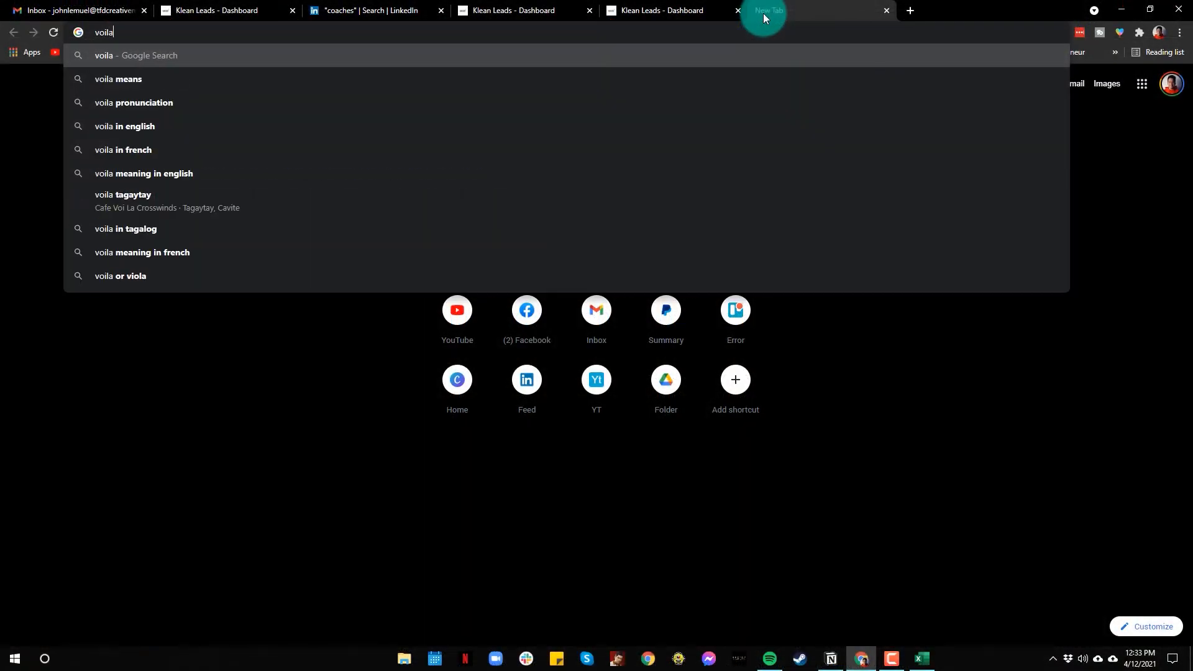
pyautogui.write(' norbert')
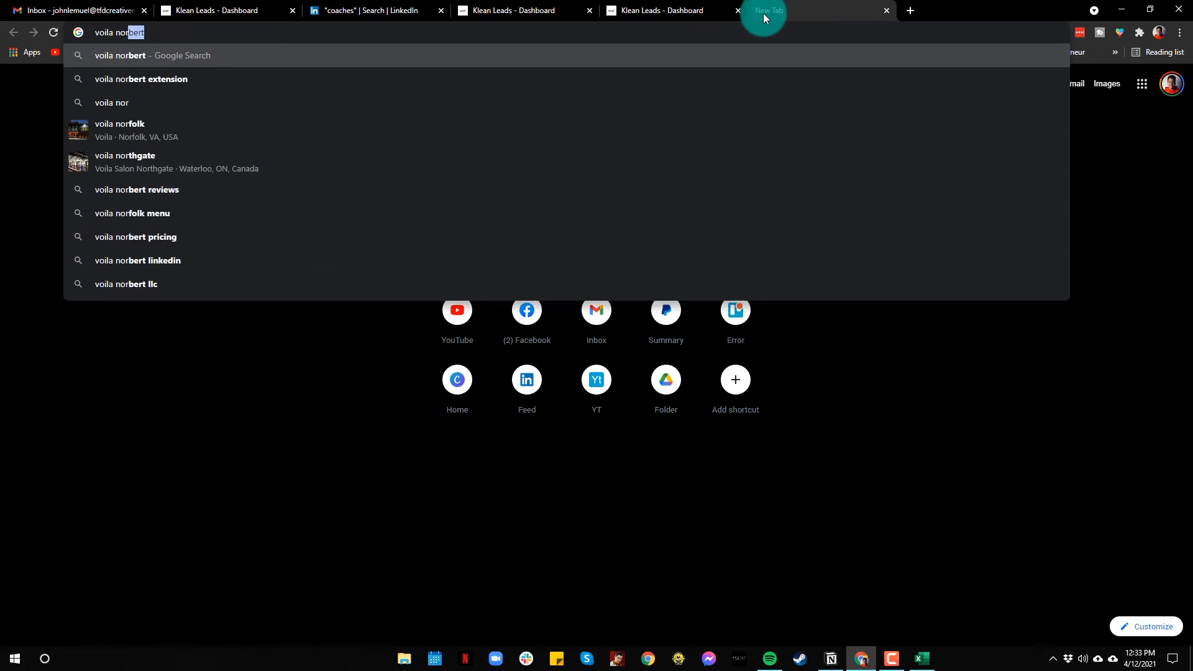
pyautogui.press('Return')
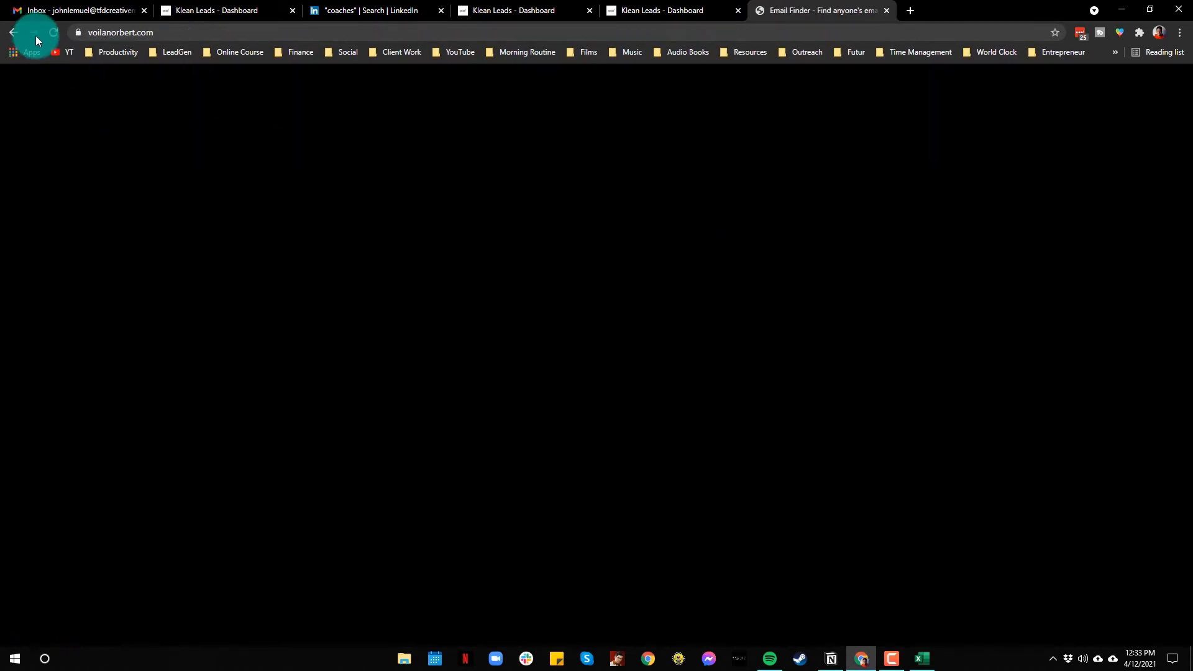
pyautogui.click(14, 32)
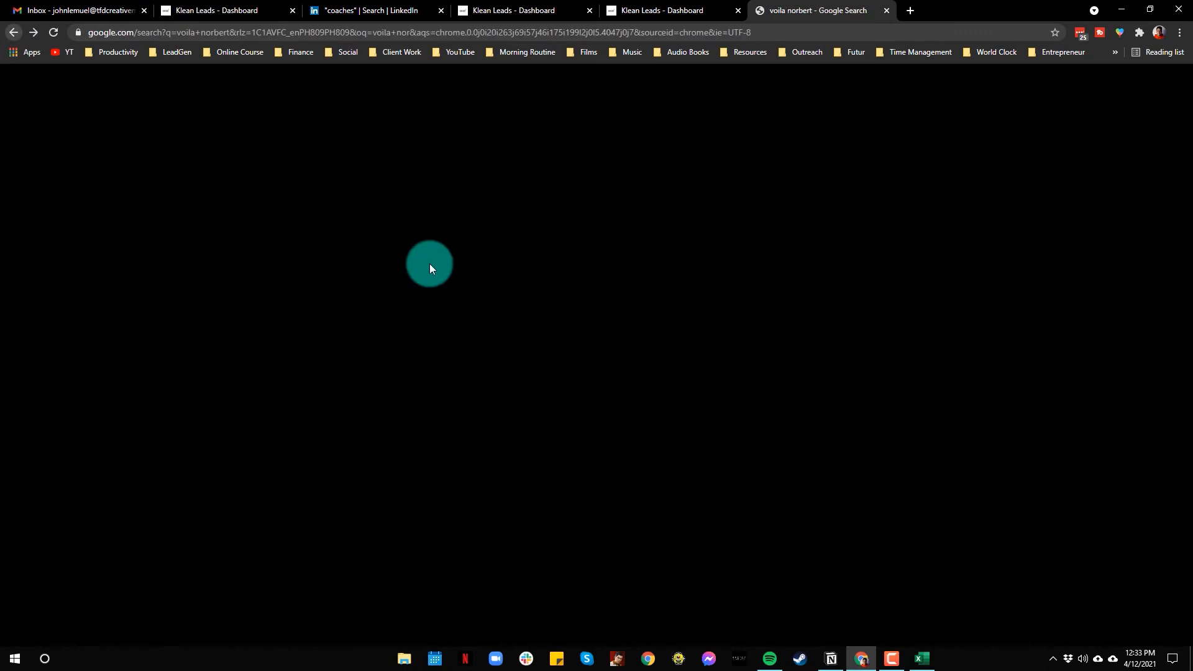
pyautogui.click(357, 275)
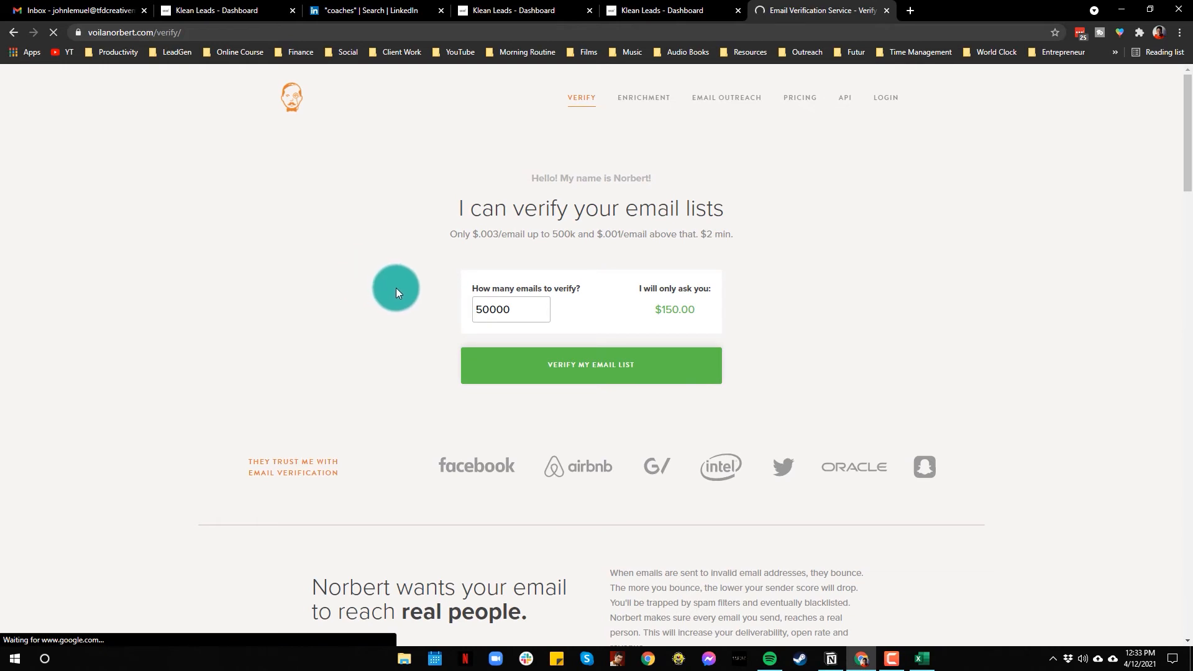
# - Get the verification price for 290 emails and proceed to verifying the email list
pyautogui.doubleClick(524, 312)
pyautogui.write('290')
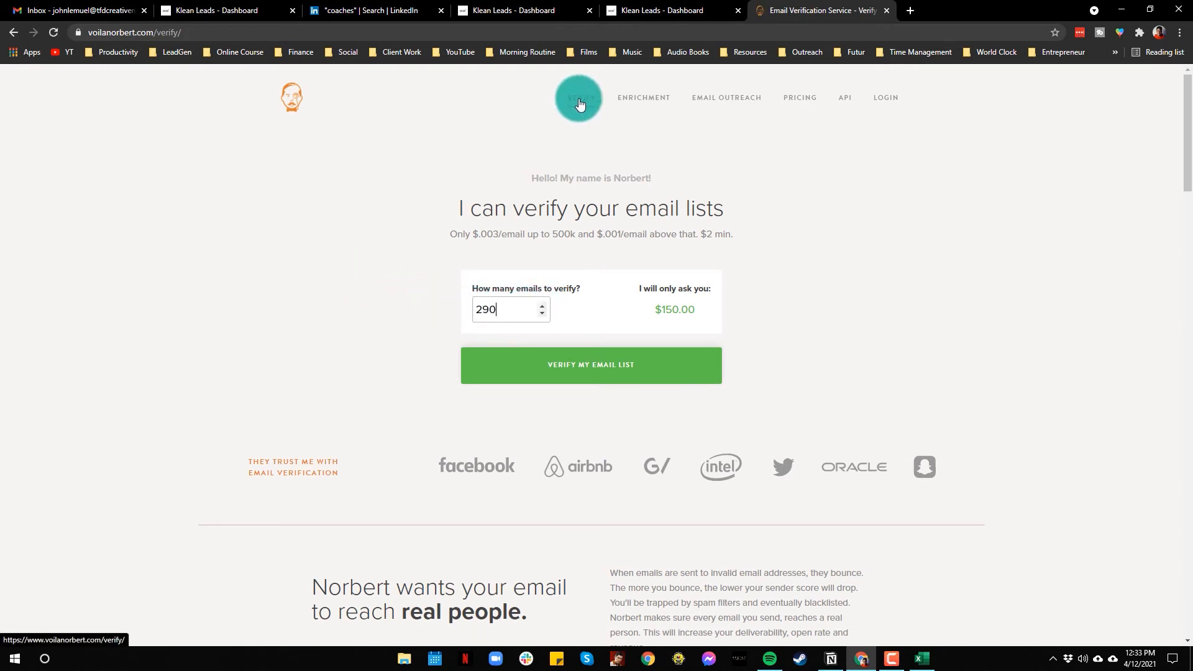
pyautogui.click(937, 302)
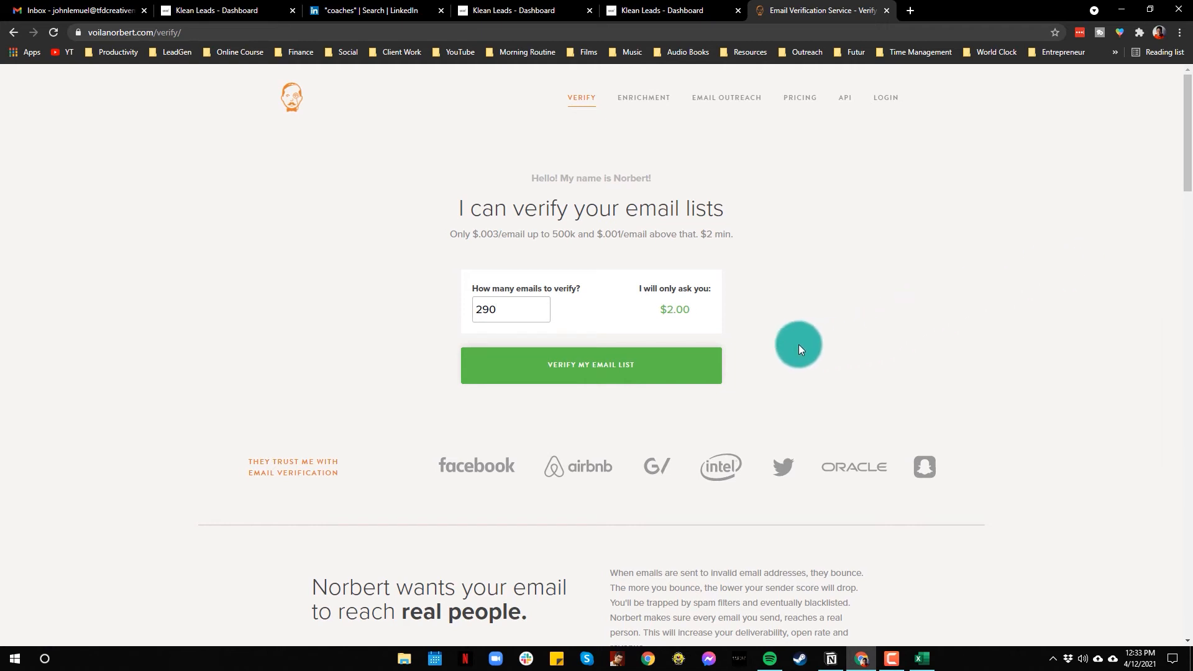
pyautogui.click(606, 371)
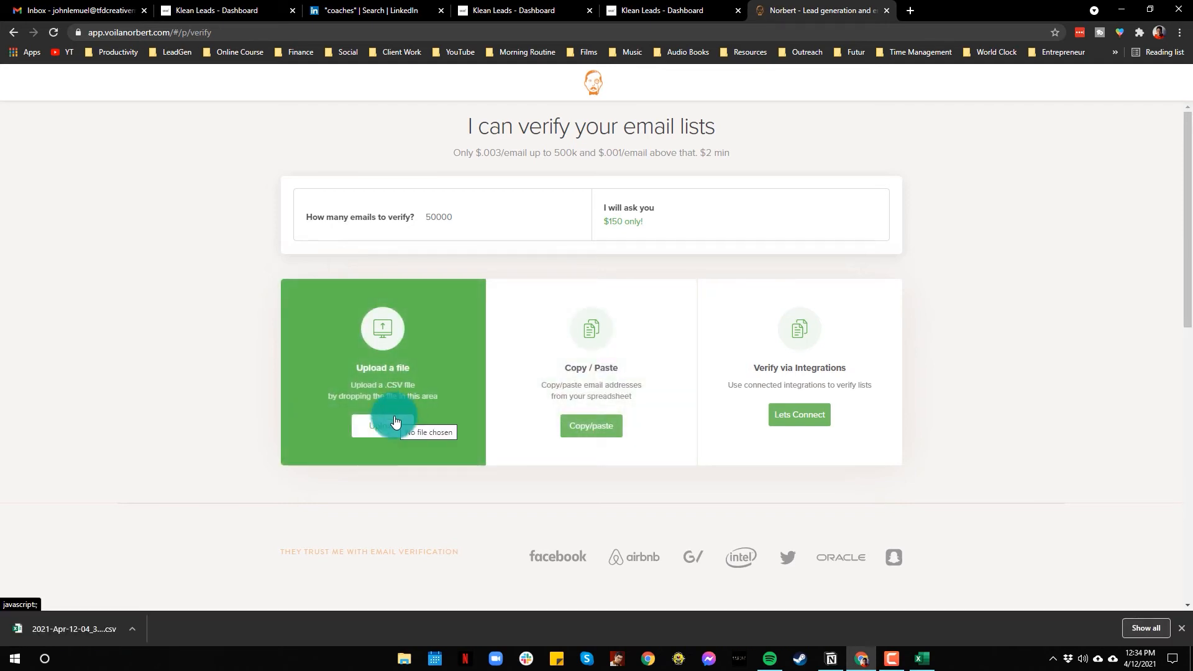
# - Upload the coaches CSV file for verification and go to the payment details below the processing summary
pyautogui.click(389, 425)
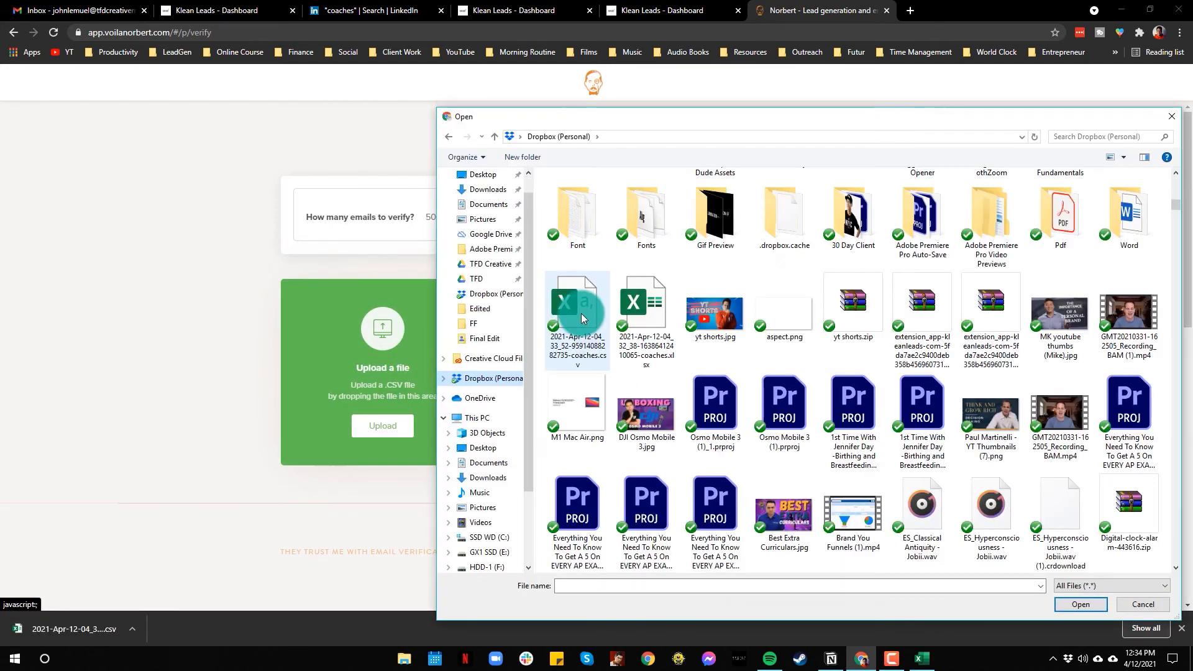
pyautogui.doubleClick(581, 313)
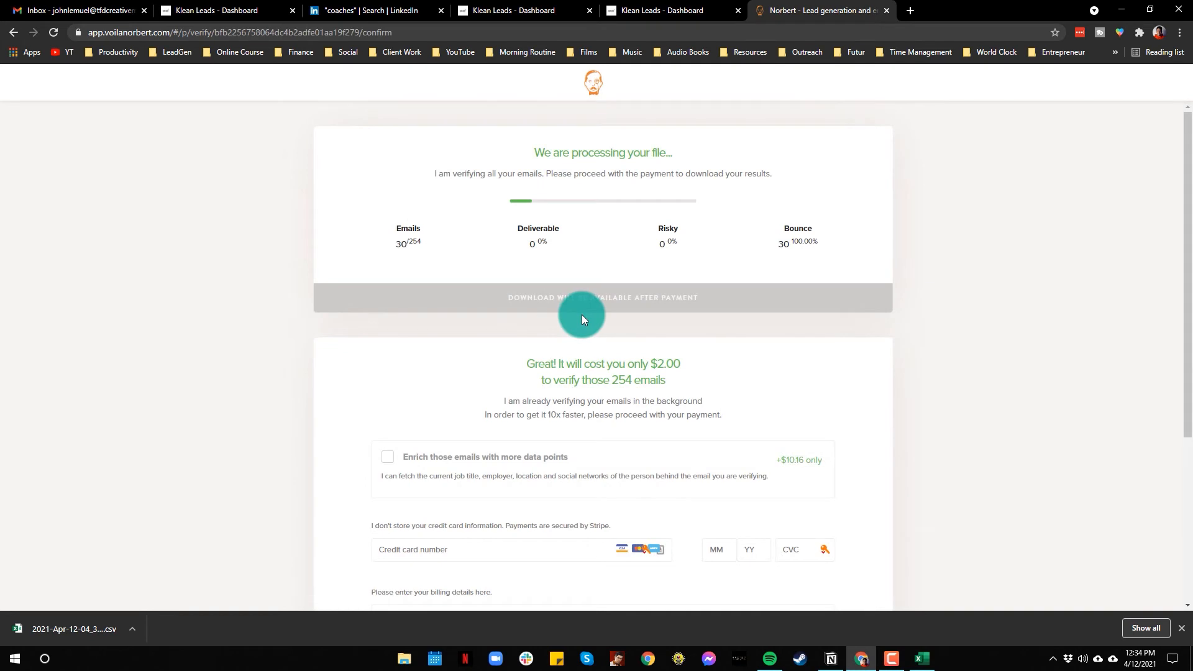
pyautogui.scroll(-4, 582, 314)
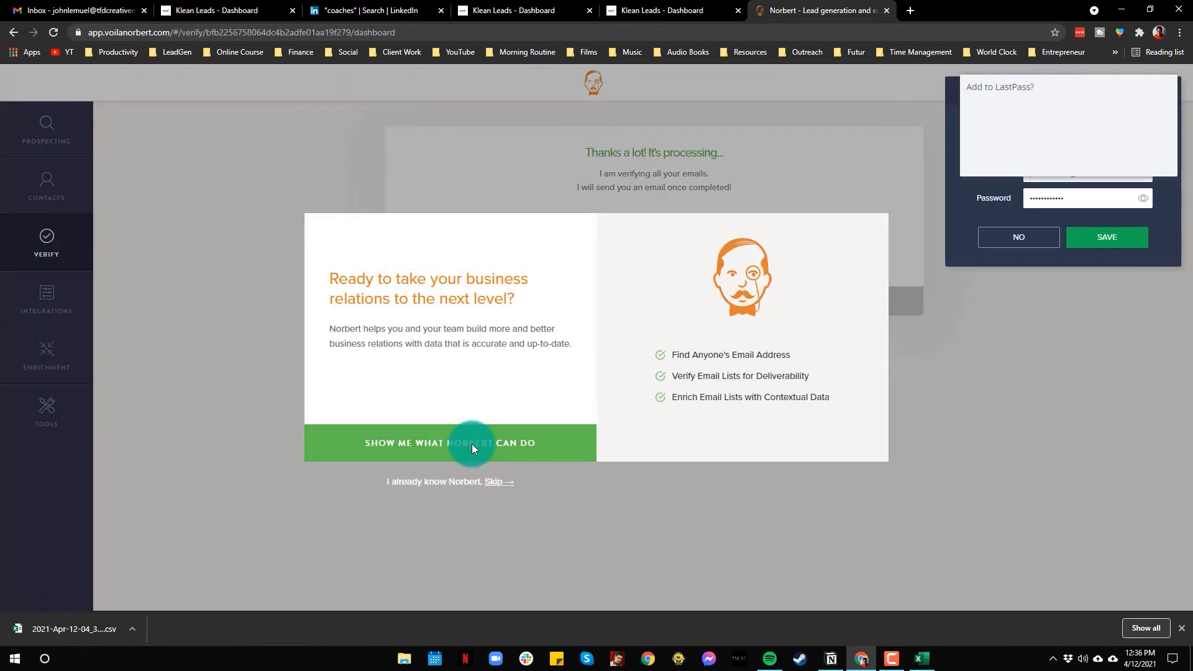
# - Decline saving the login in LastPass and skip the Norbert introduction
pyautogui.click(1152, 161)
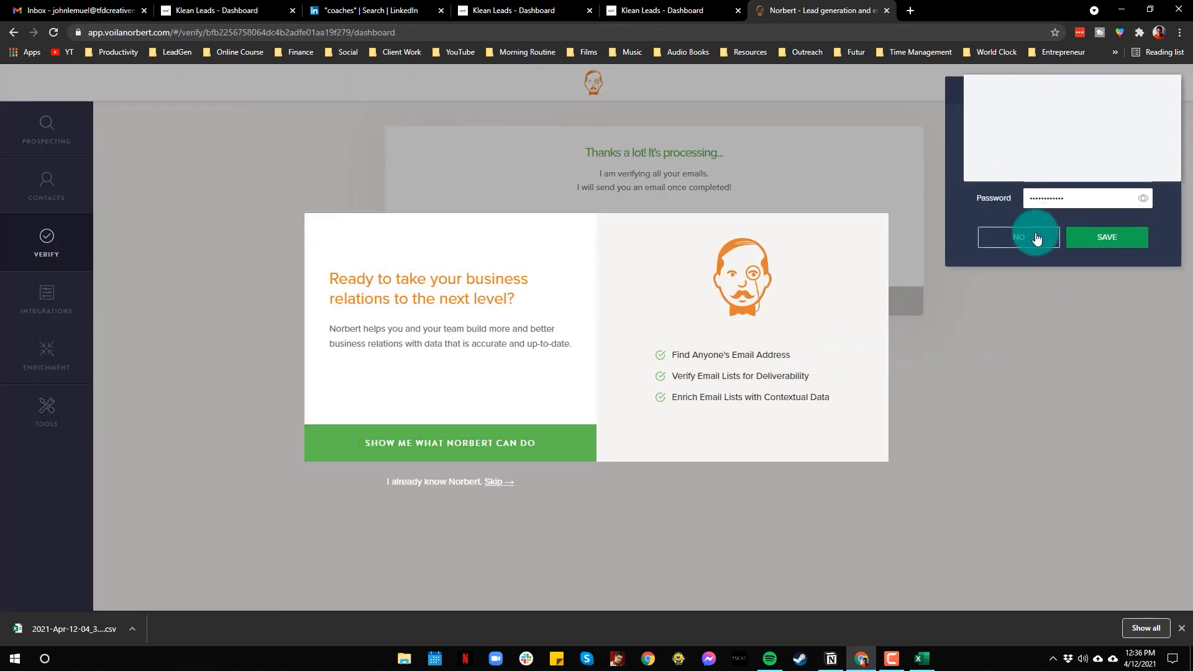
pyautogui.click(1036, 235)
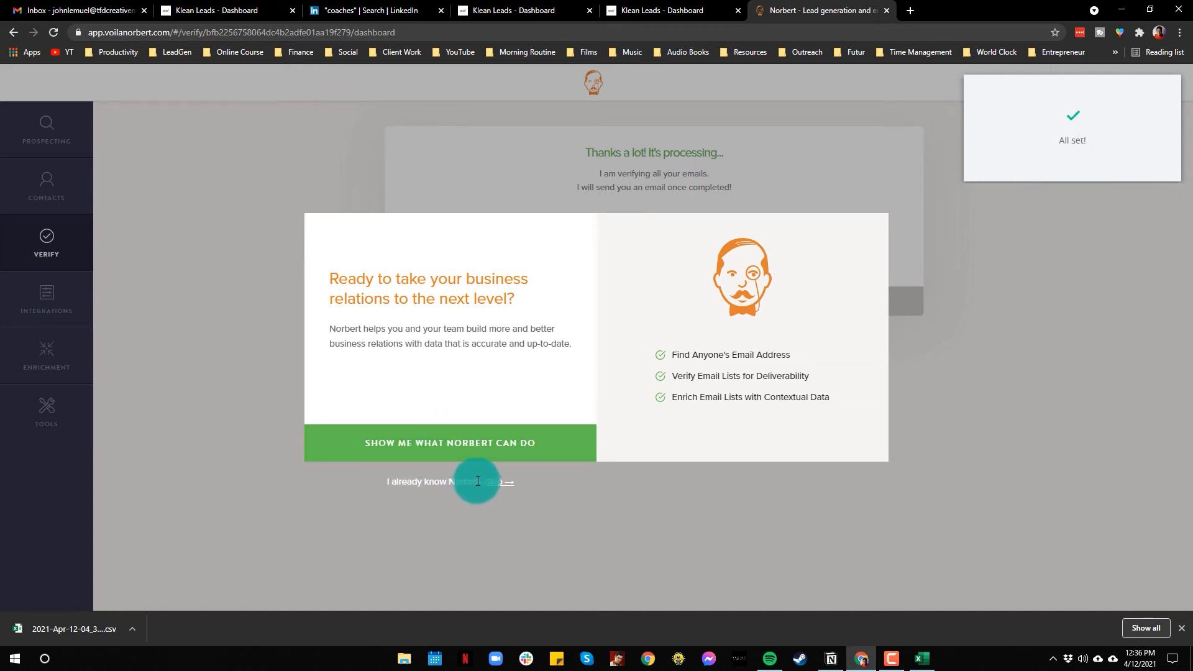
pyautogui.click(498, 483)
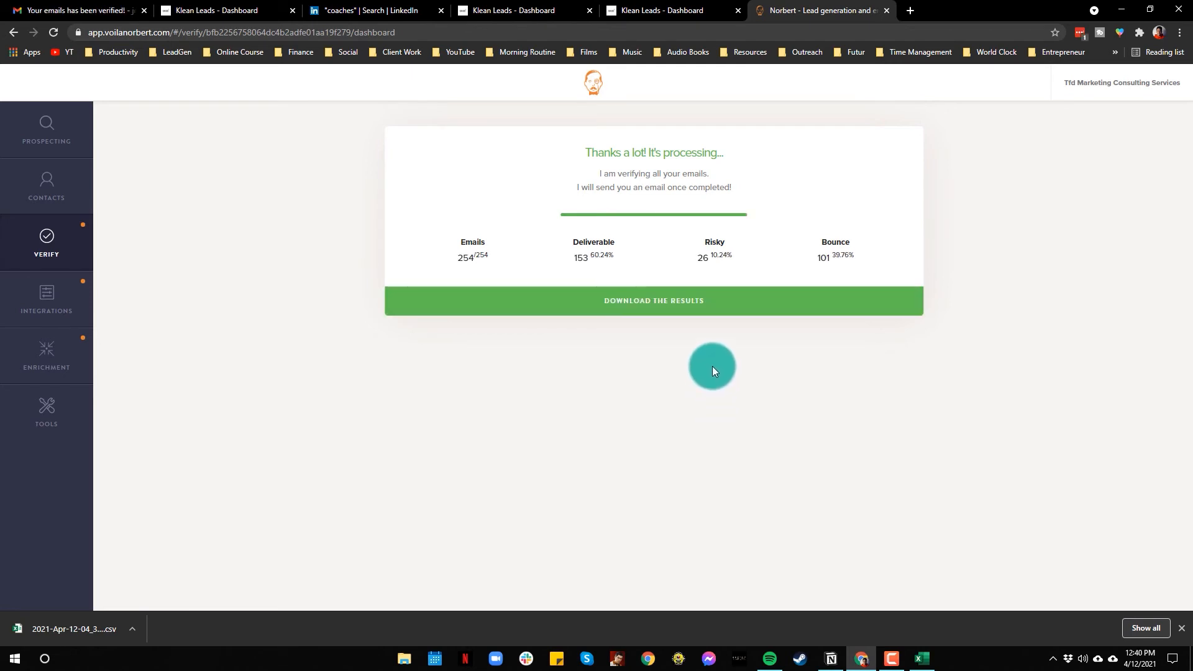
# - Download the verification results and extract the norbert-verify.zip archive to a norbert folder on the Desktop
pyautogui.click(643, 301)
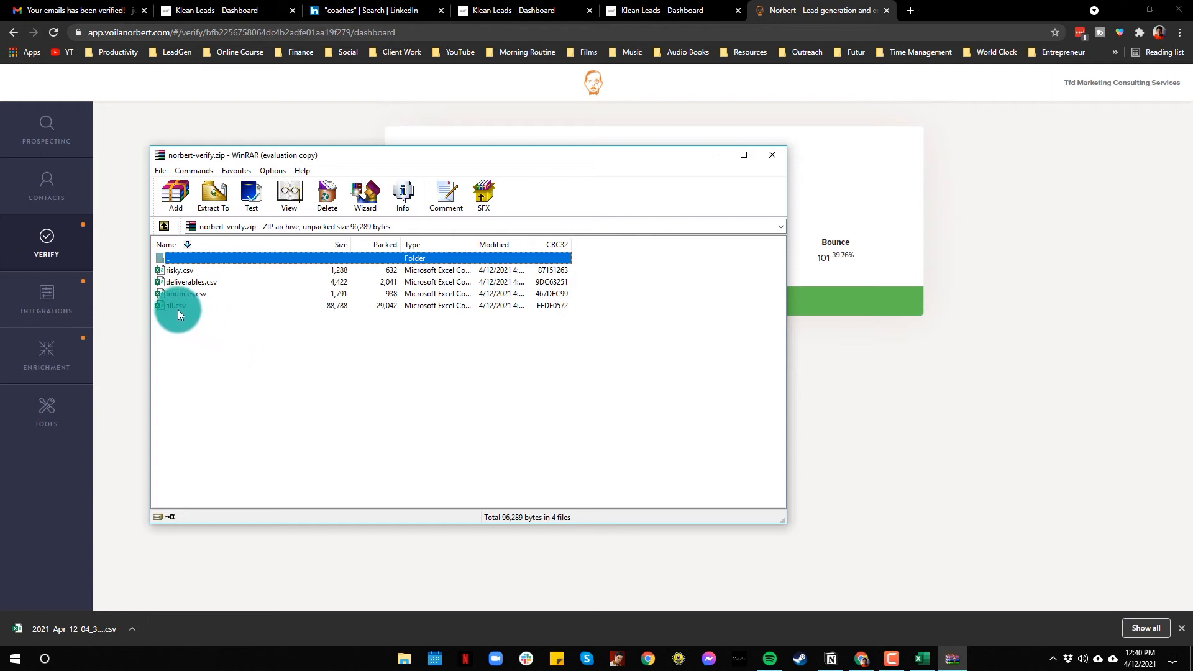
pyautogui.click(213, 195)
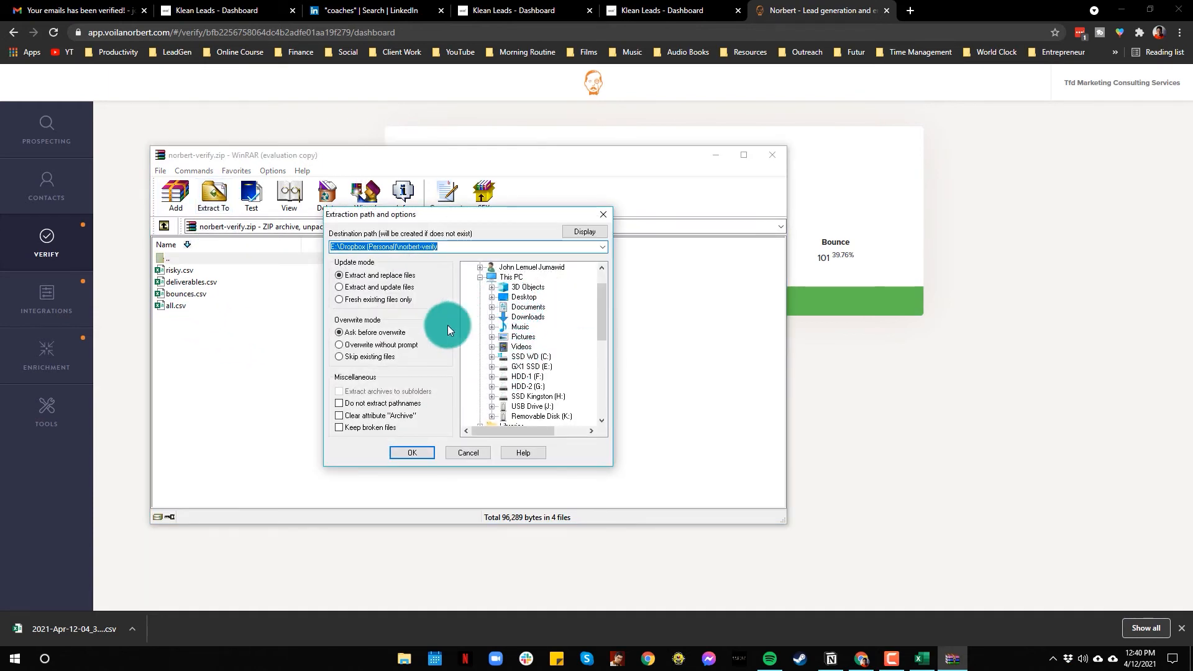
pyautogui.click(522, 297)
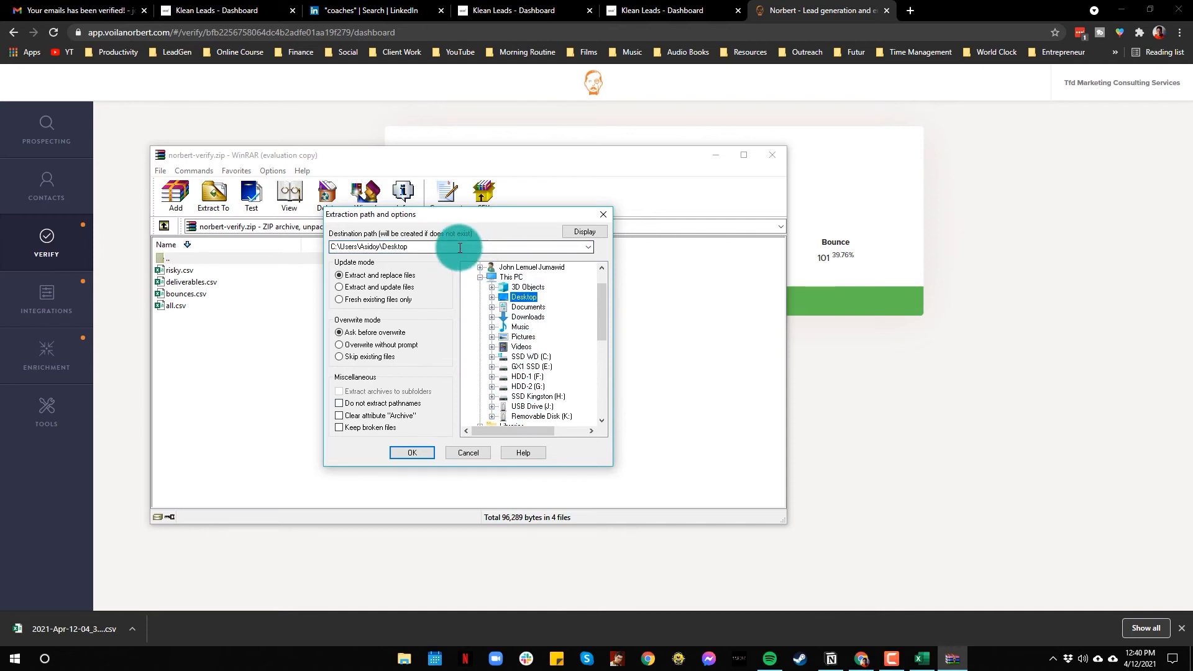
pyautogui.click(447, 248)
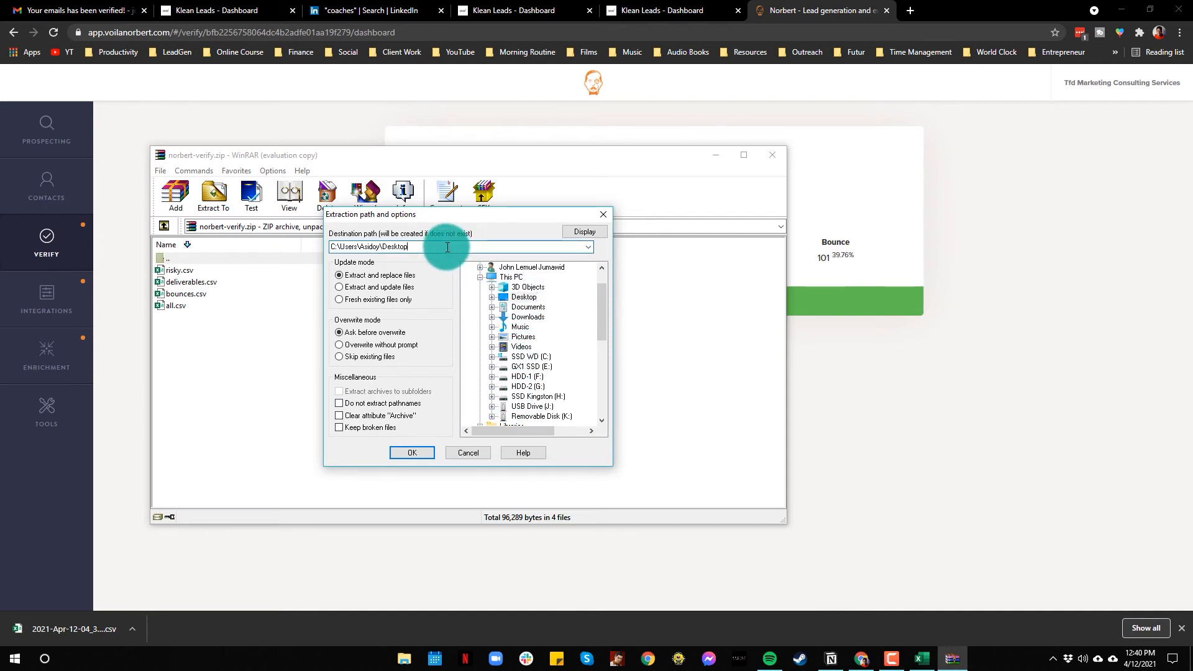
pyautogui.write('\\')
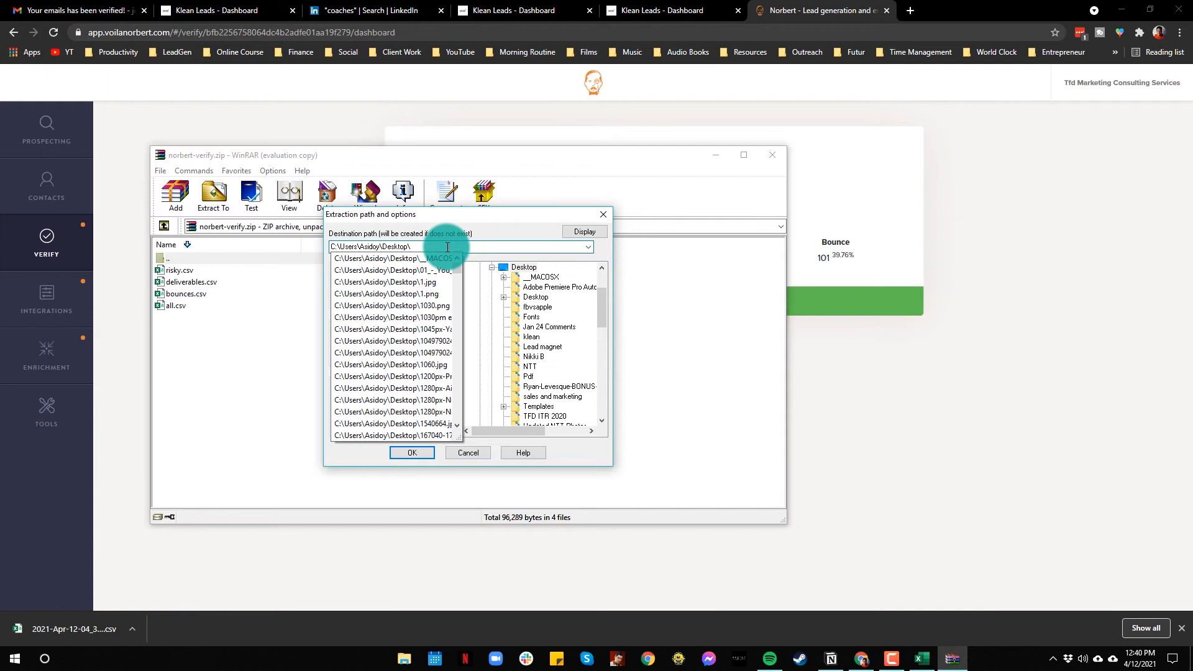
pyautogui.write('norbert')
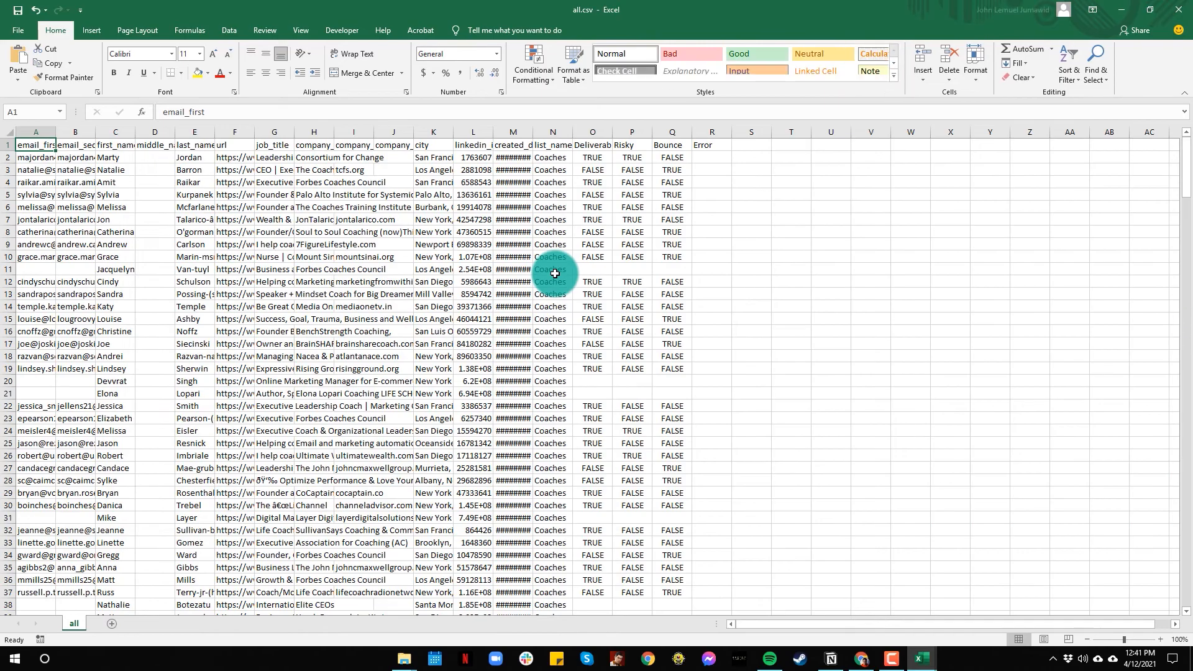
# - Fit the widths of all columns in all.csv to their contents
pyautogui.click(11, 131)
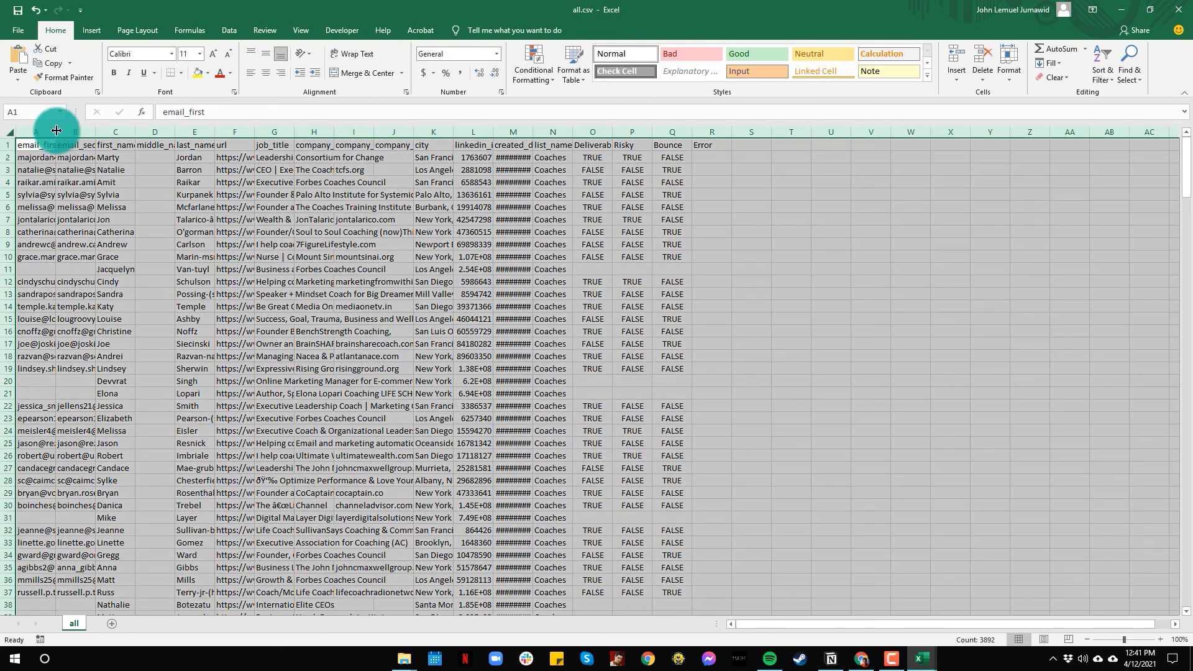
pyautogui.doubleClick(95, 133)
pyautogui.click(228, 240)
# - Go along the header row of all.csv to examine the columns up to Deliverable, Risky and Bounce
pyautogui.hotkey('ctrl', 'Up')
pyautogui.press('Right')
pyautogui.press('Right')
pyautogui.press('Right')
pyautogui.press('Right')
pyautogui.press('Right')
pyautogui.press('Right')
pyautogui.press('Right')
pyautogui.press('Right')
pyautogui.press('Right')
pyautogui.press('Right')
pyautogui.press('Right')
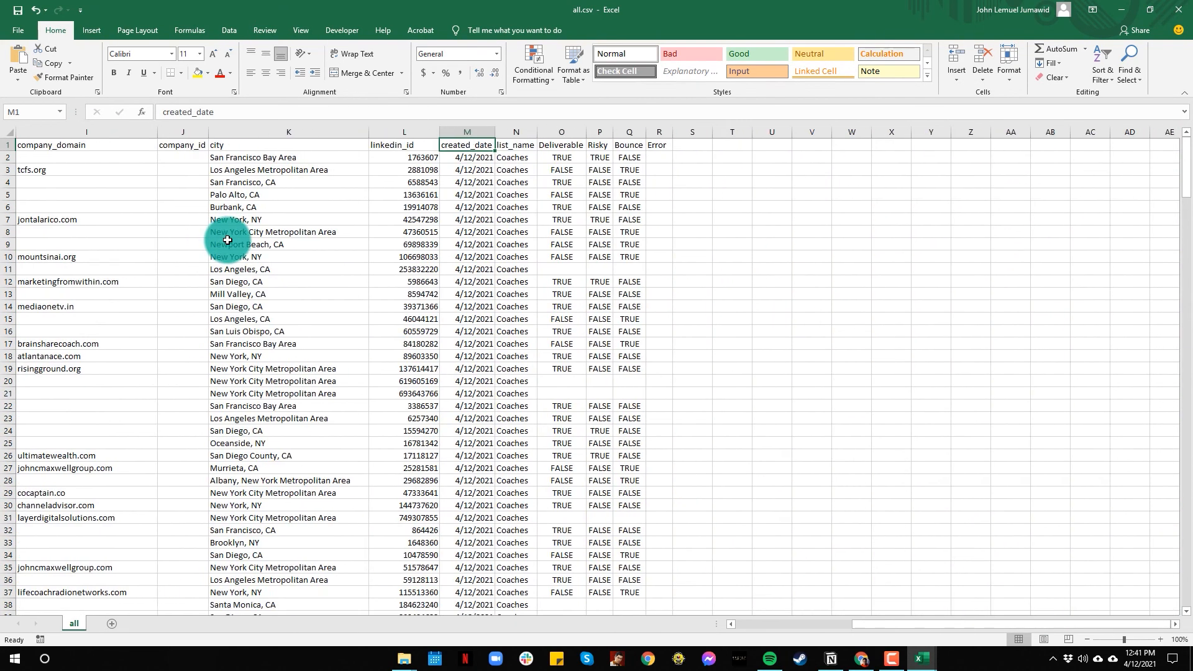
pyautogui.press('Left')
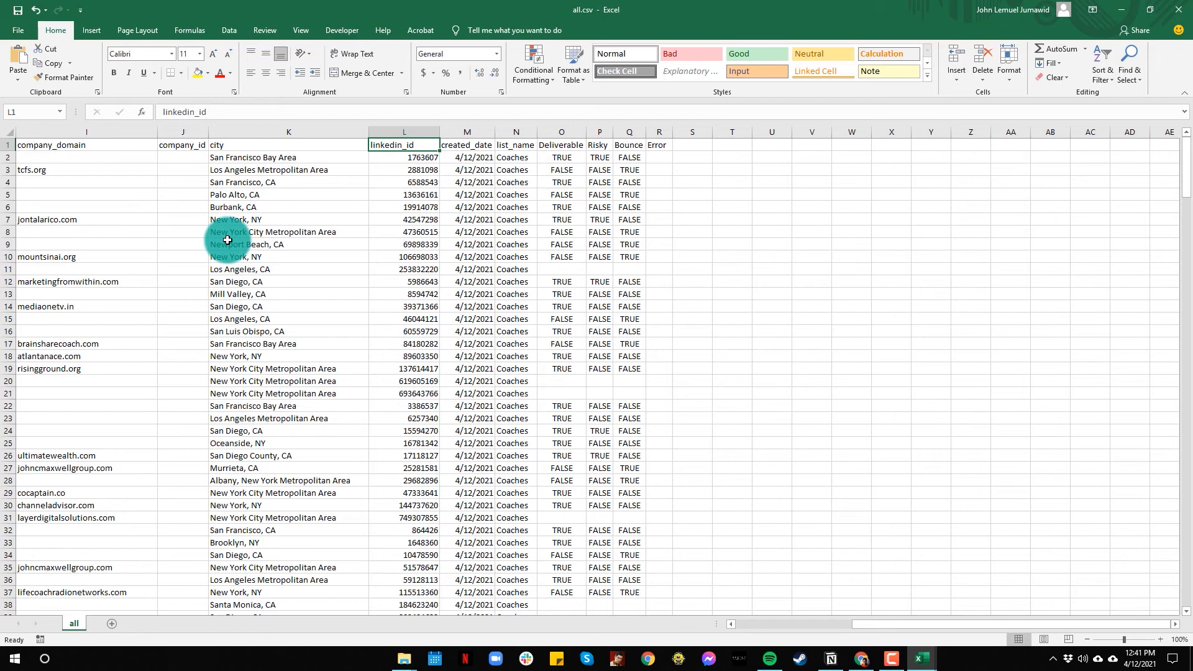
# - Add filters to the header row of the whole all.csv sheet
pyautogui.click(8, 133)
pyautogui.click(230, 31)
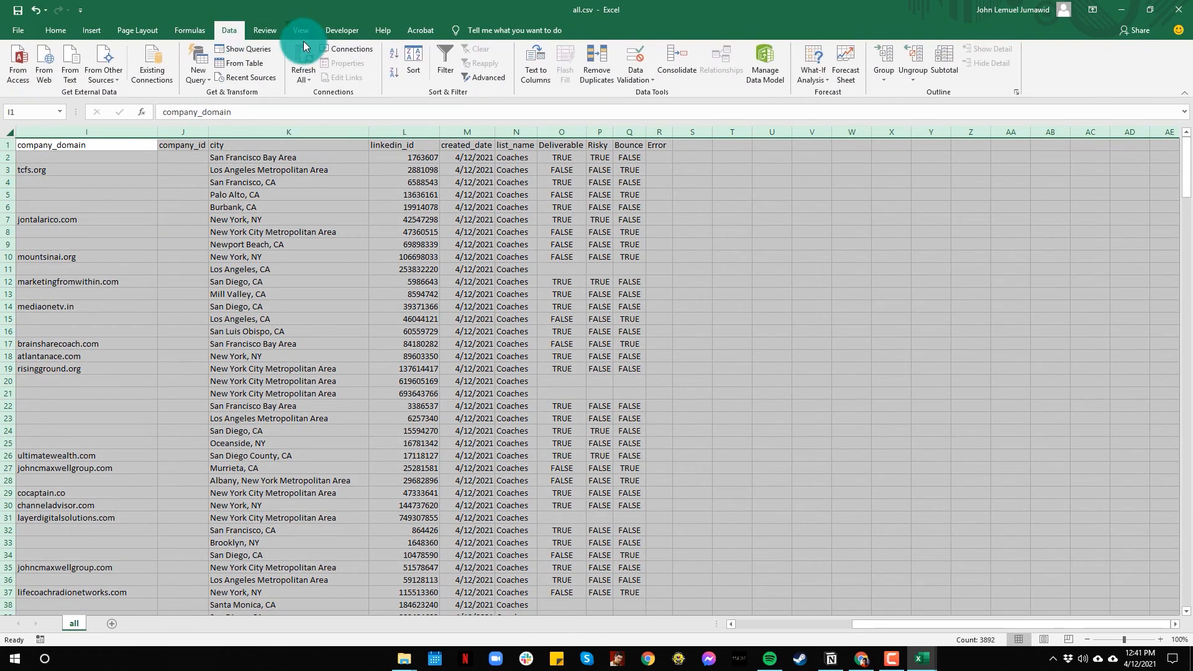
pyautogui.click(441, 68)
pyautogui.click(631, 267)
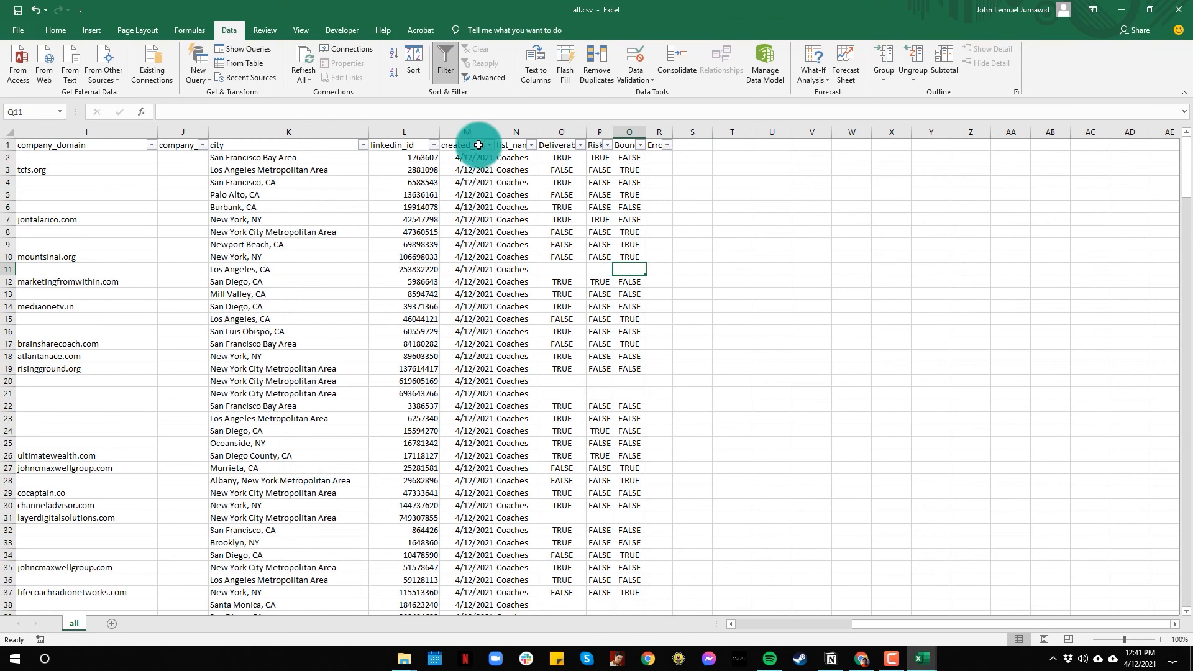
# - Refit all column widths to make room for the filtered headers, and select a cell in the Deliverable column
pyautogui.click(9, 133)
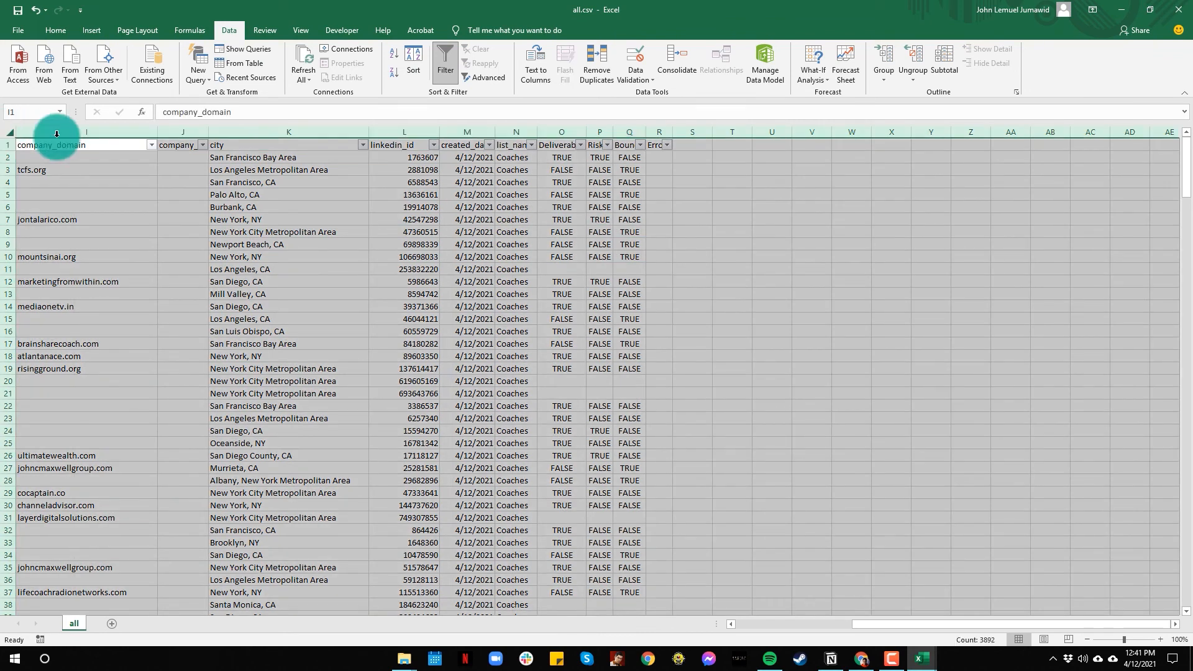
pyautogui.doubleClick(211, 133)
pyautogui.click(581, 218)
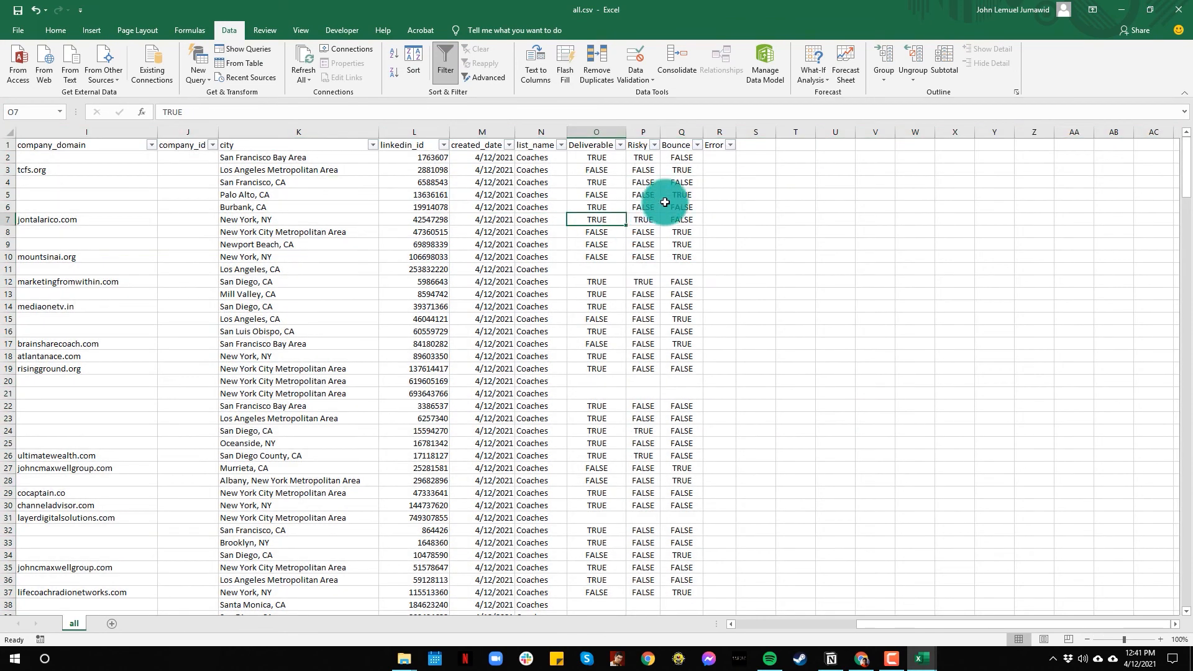
# - Filter the Bounce column to hide the TRUE rows, keeping FALSE and blank entries
pyautogui.click(697, 145)
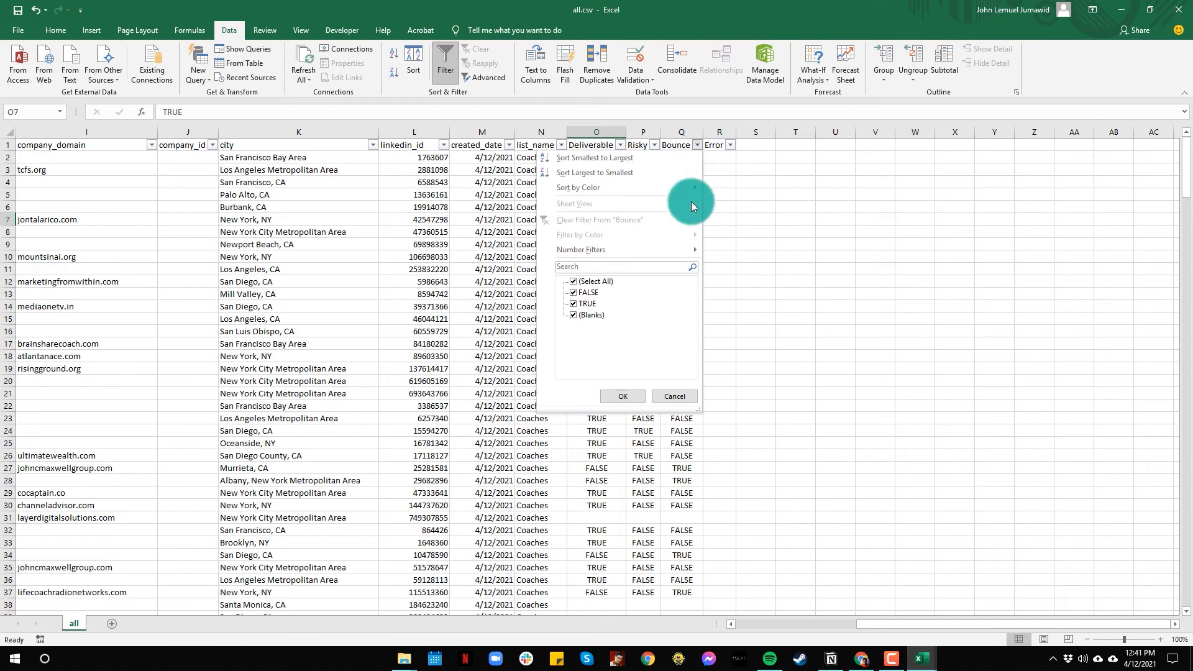
pyautogui.click(577, 294)
pyautogui.click(575, 292)
pyautogui.click(579, 304)
pyautogui.click(627, 395)
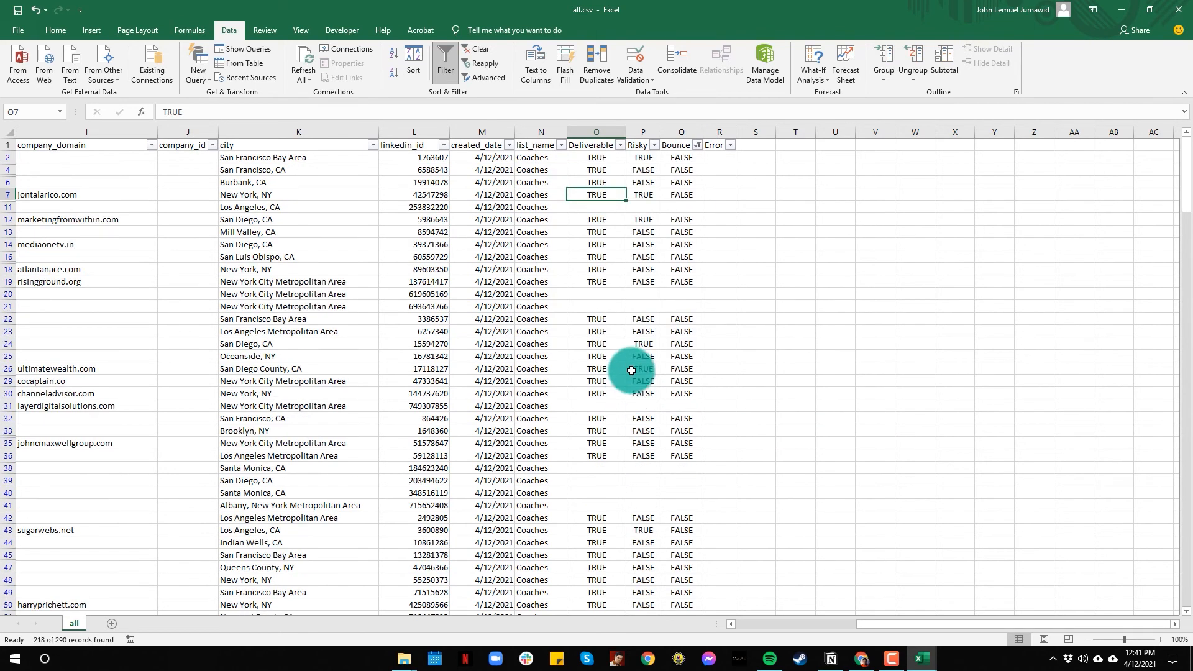
pyautogui.click(741, 305)
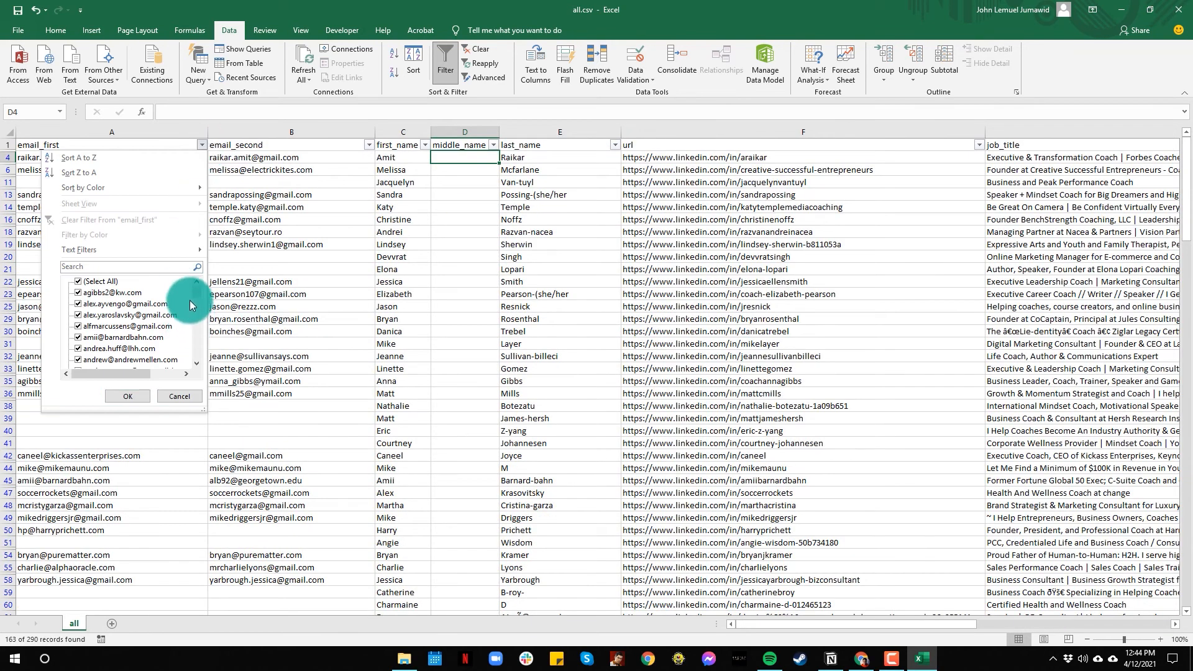
# - Filter the blank entries out of the email_first column and select the remaining email addresses down the column
pyautogui.scroll(-5, 187, 300)
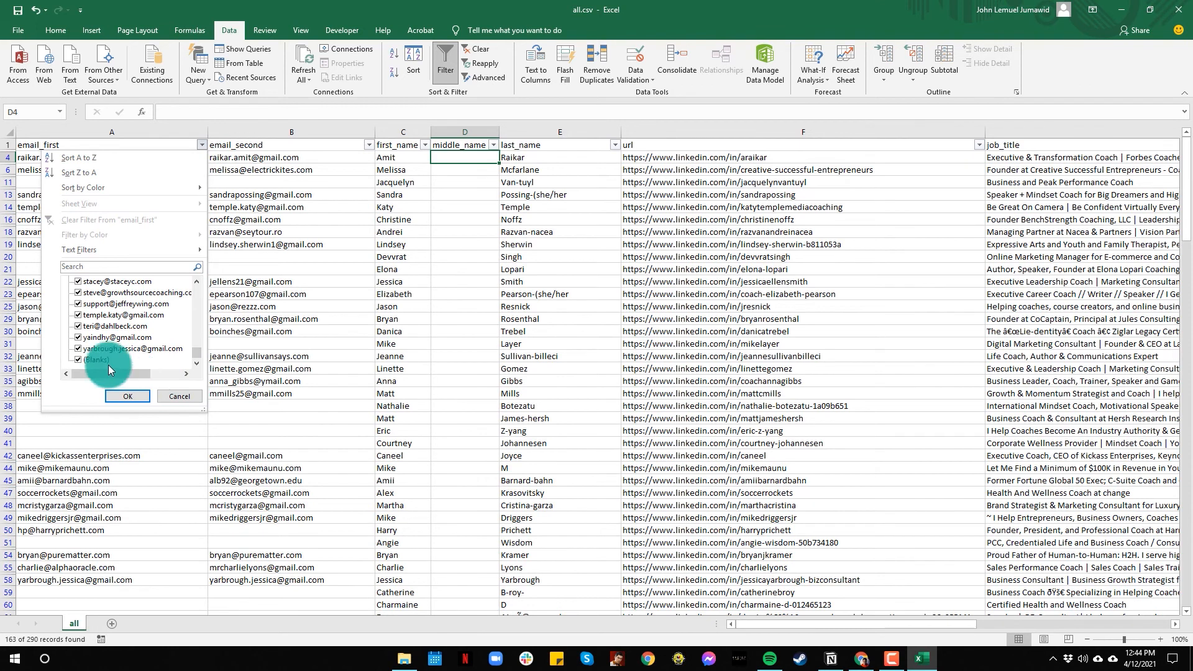
pyautogui.click(128, 396)
pyautogui.press('Left')
pyautogui.press('Left')
pyautogui.press('Left')
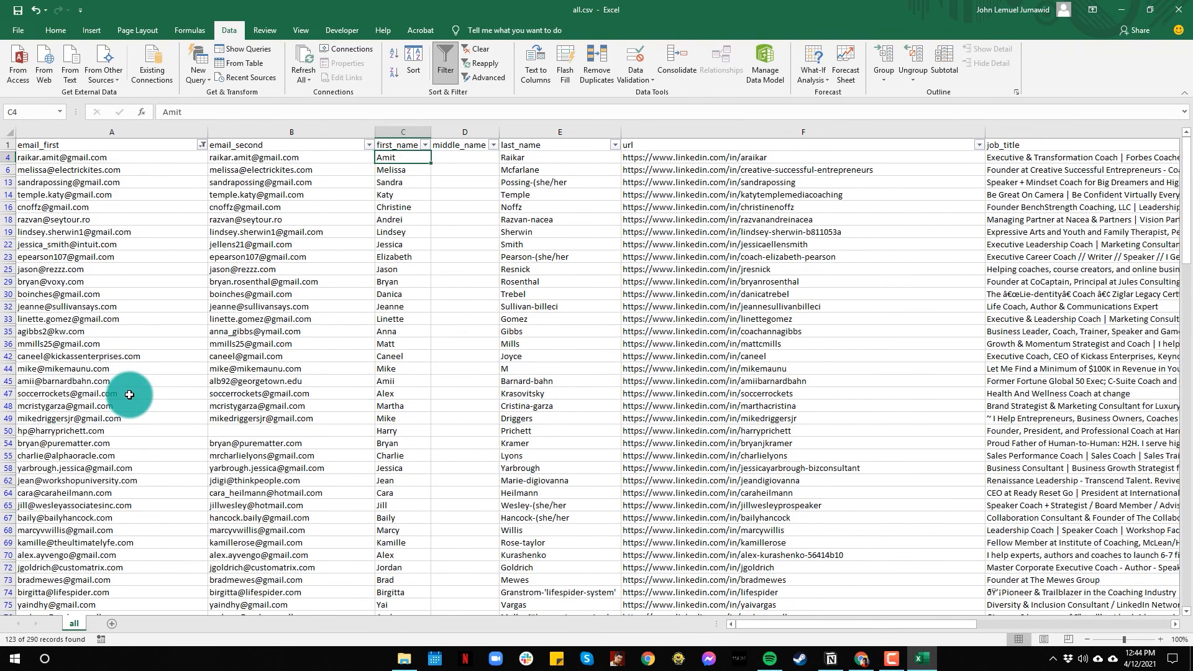
pyautogui.hotkey('ctrl', 'shift', 'Down')
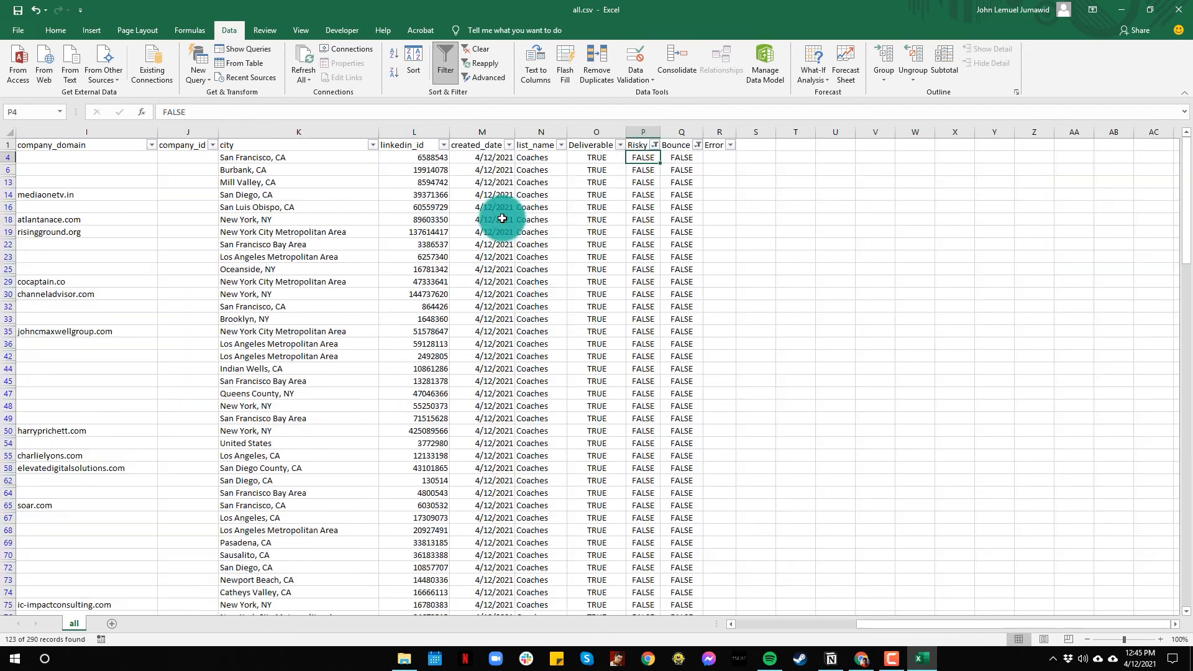
# - Include the TRUE rows in the Risky column's filter again and go to the Risky header
pyautogui.click(655, 146)
pyautogui.click(532, 304)
pyautogui.click(575, 396)
pyautogui.hotkey('ctrl', 'Up')
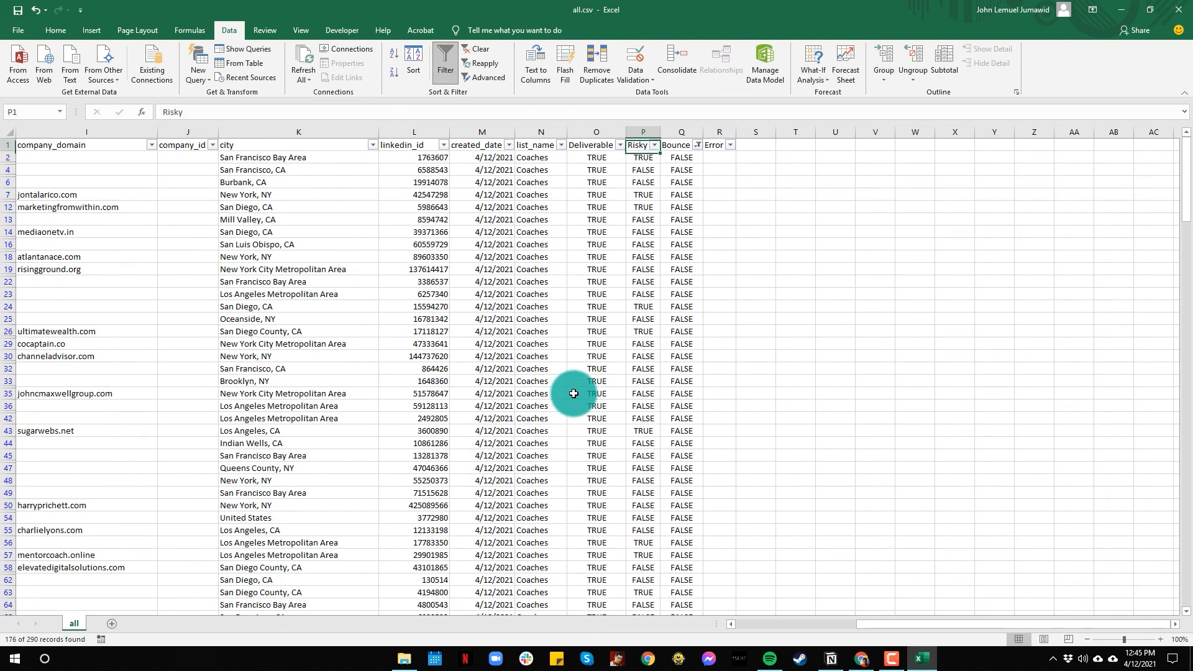
# - Select all filtered email addresses in the email_first column, from the first data row down to the last
pyautogui.hotkey('ctrl', 'Left')
pyautogui.press('Down')
pyautogui.hotkey('ctrl', 'shift', 'Down')
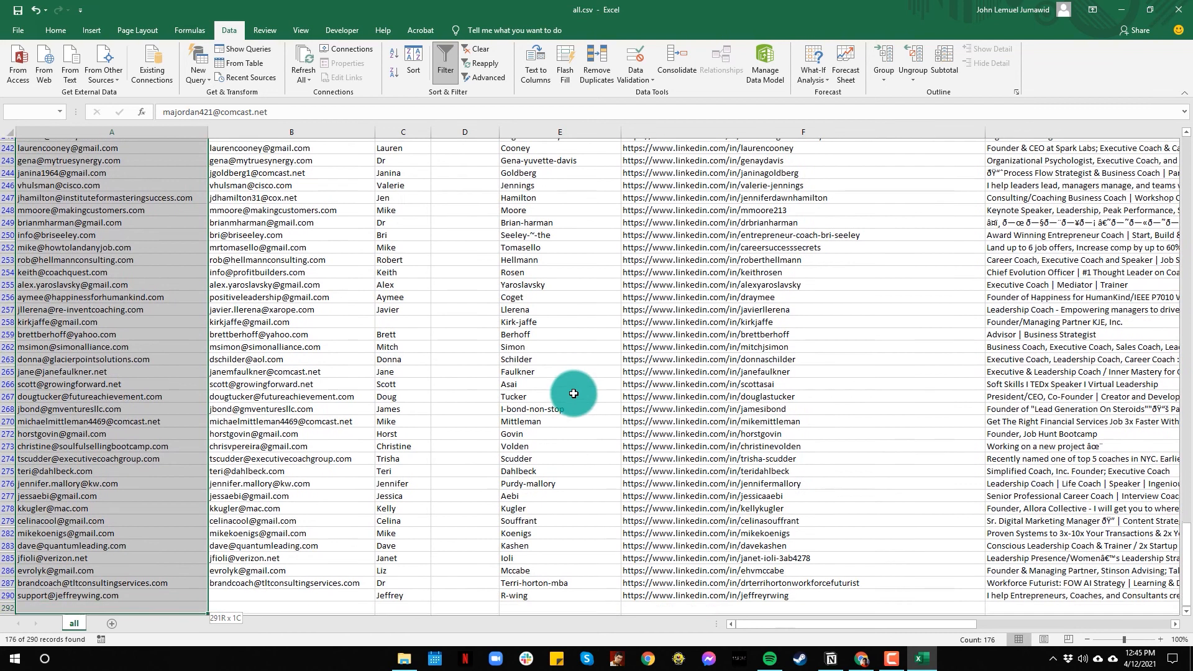